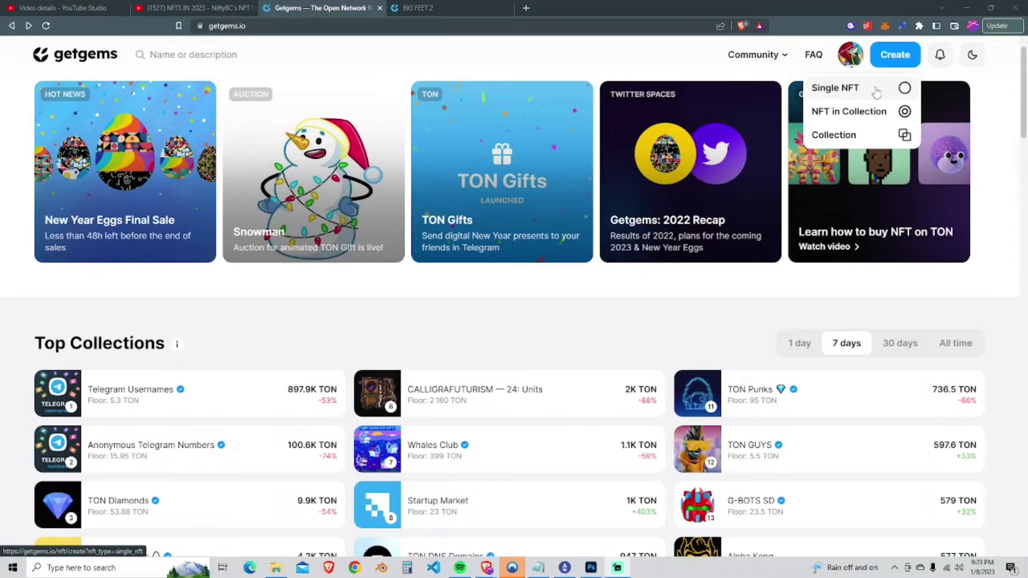
Step: Open the Create a Collection form from the Create menu, then close it unused
click(865, 137)
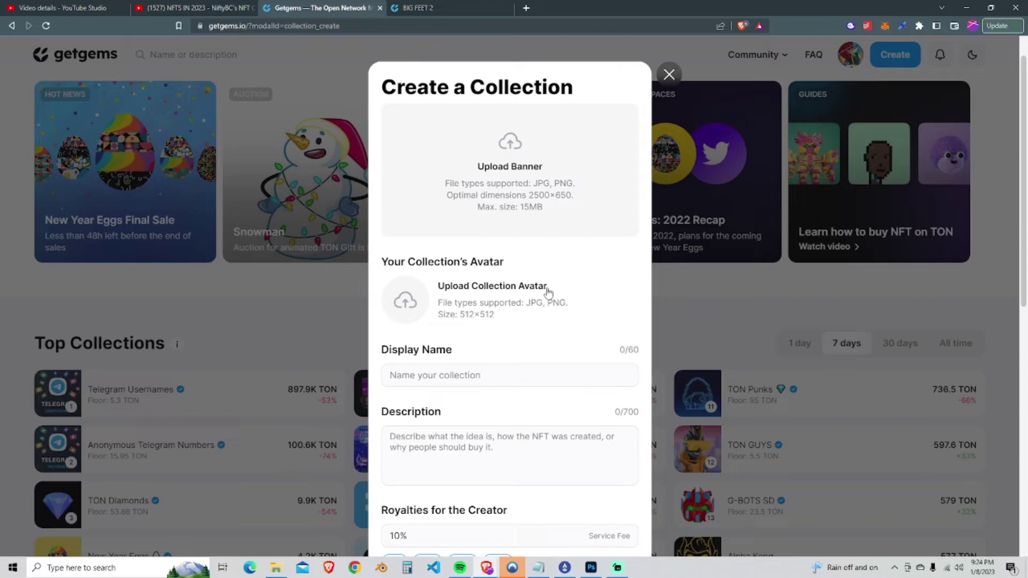
click(670, 77)
mouse_move(850, 55)
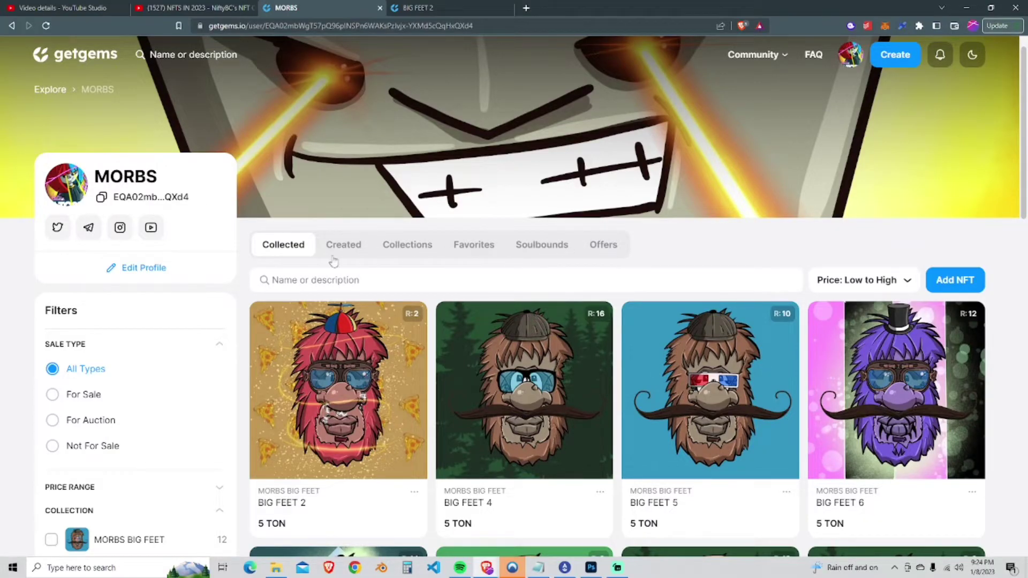
Step: Open the MORBS BIG FEET collection from the profile's Collections list and show the Create options
click(401, 246)
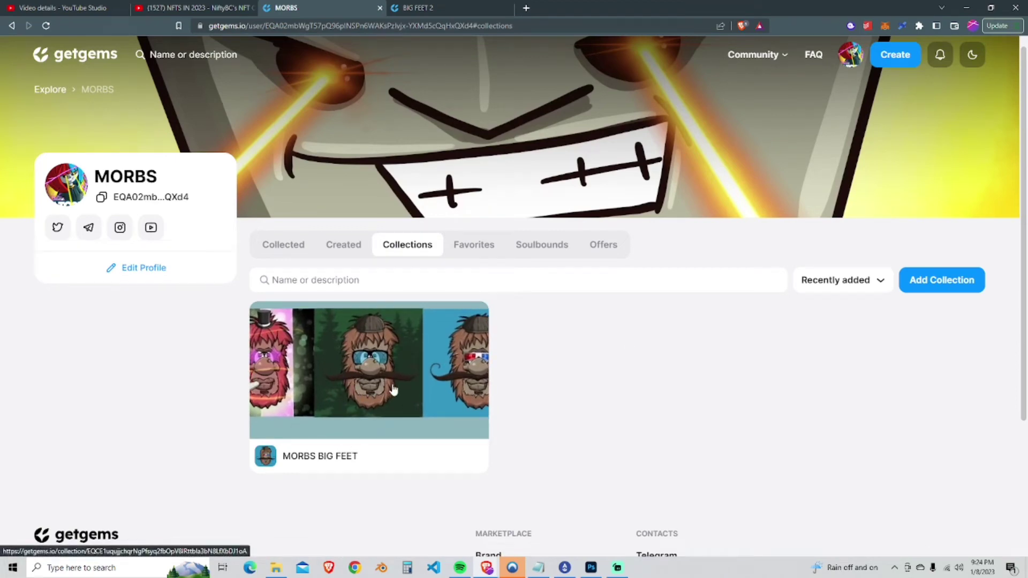
click(376, 393)
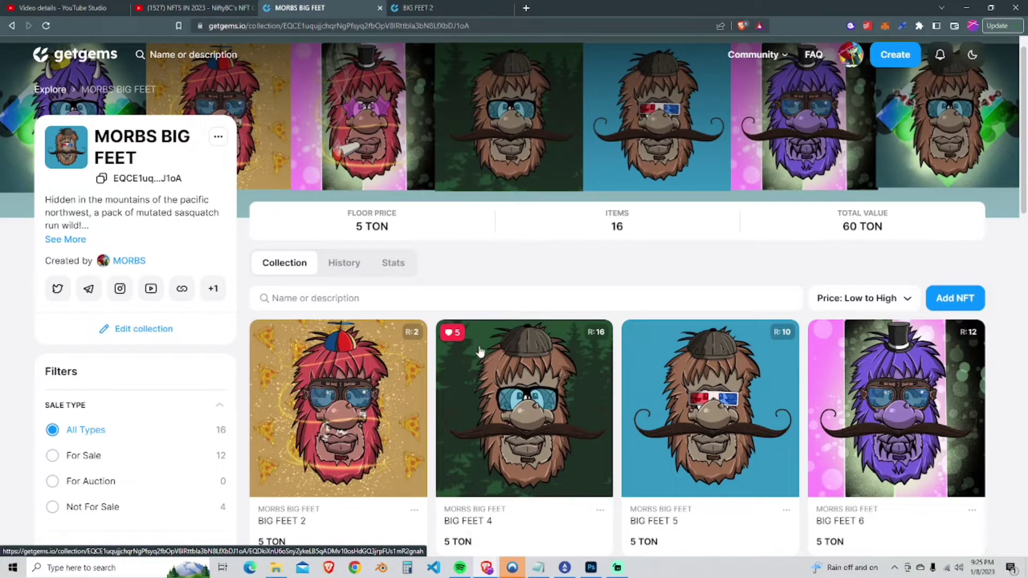
scroll(402, 377, down, 1)
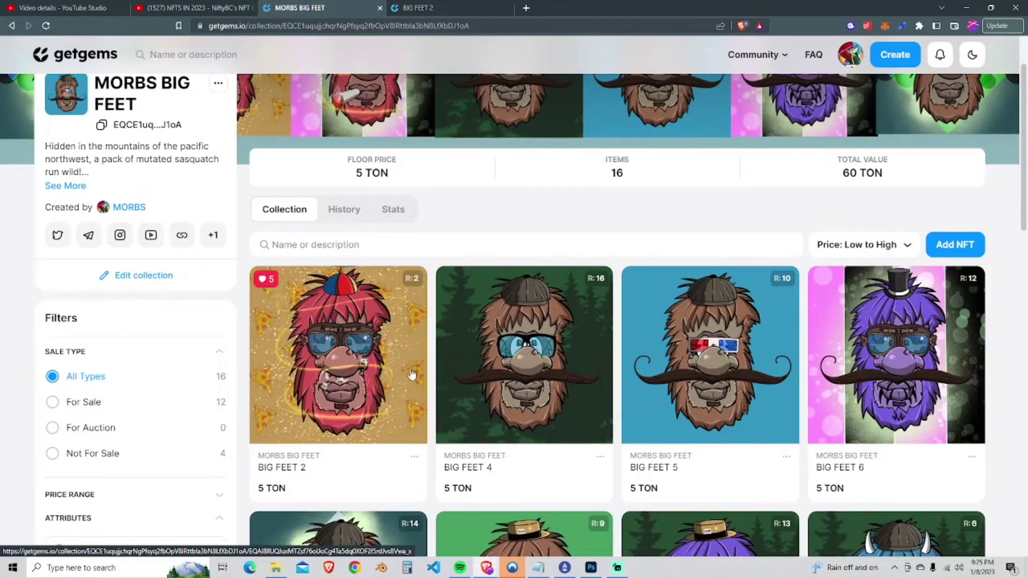
scroll(521, 353, up, 1)
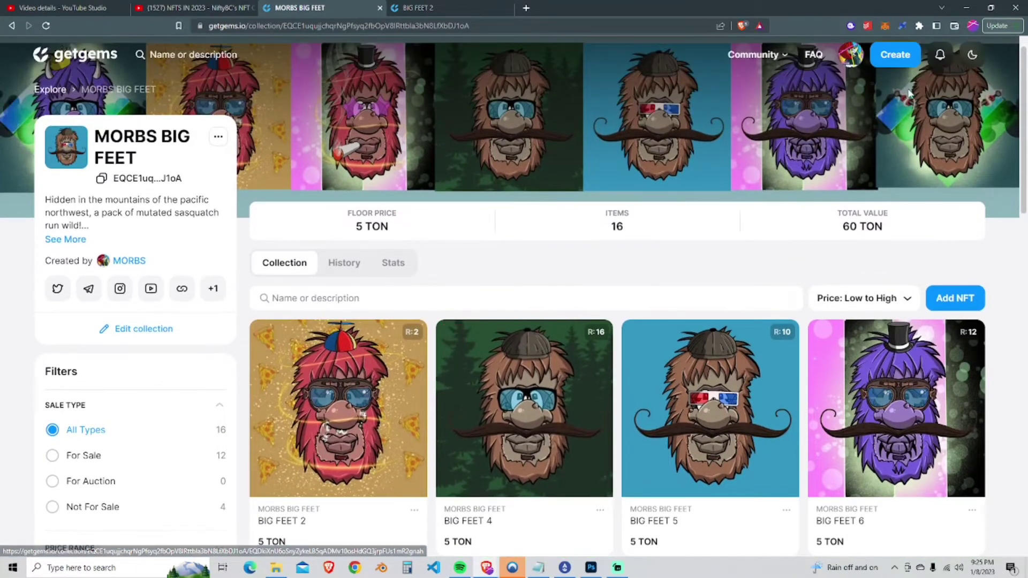
click(898, 62)
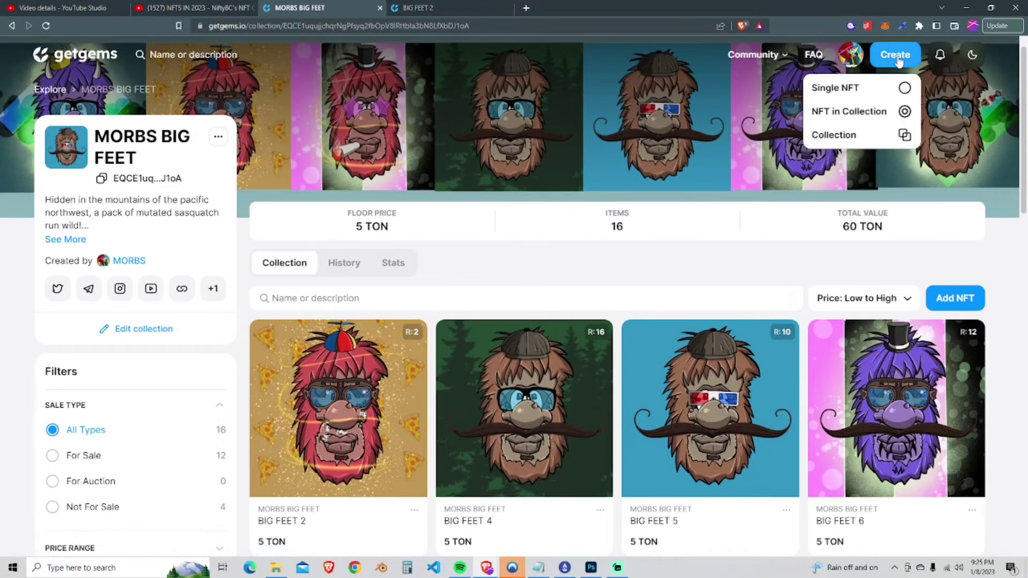
click(843, 137)
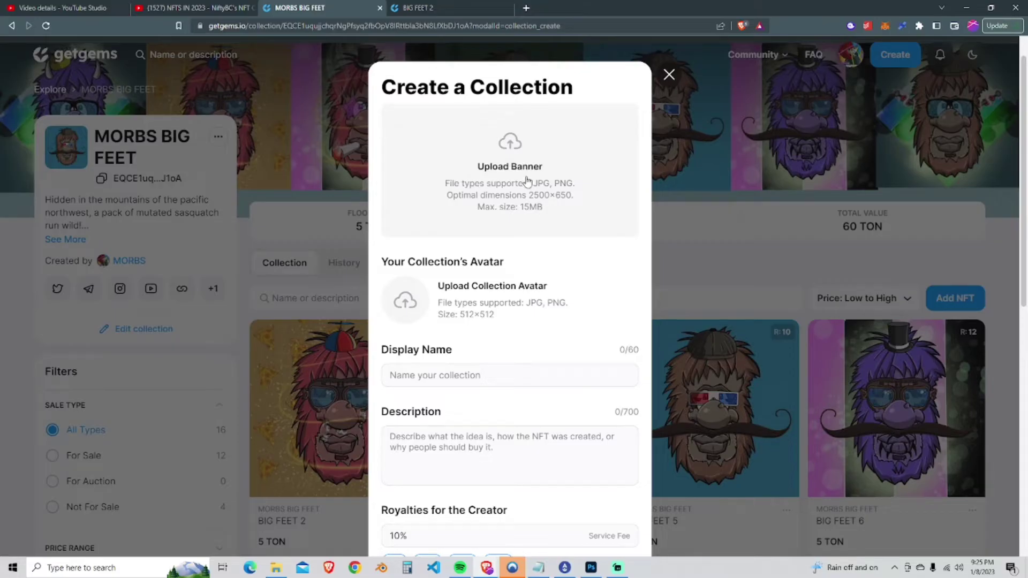
scroll(526, 180, down, 2)
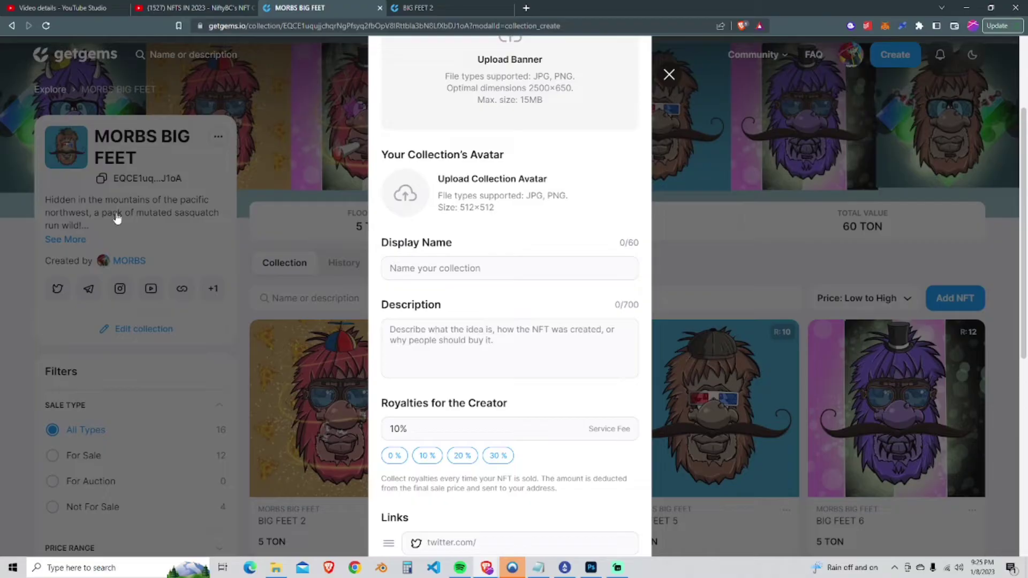
scroll(490, 366, down, 2)
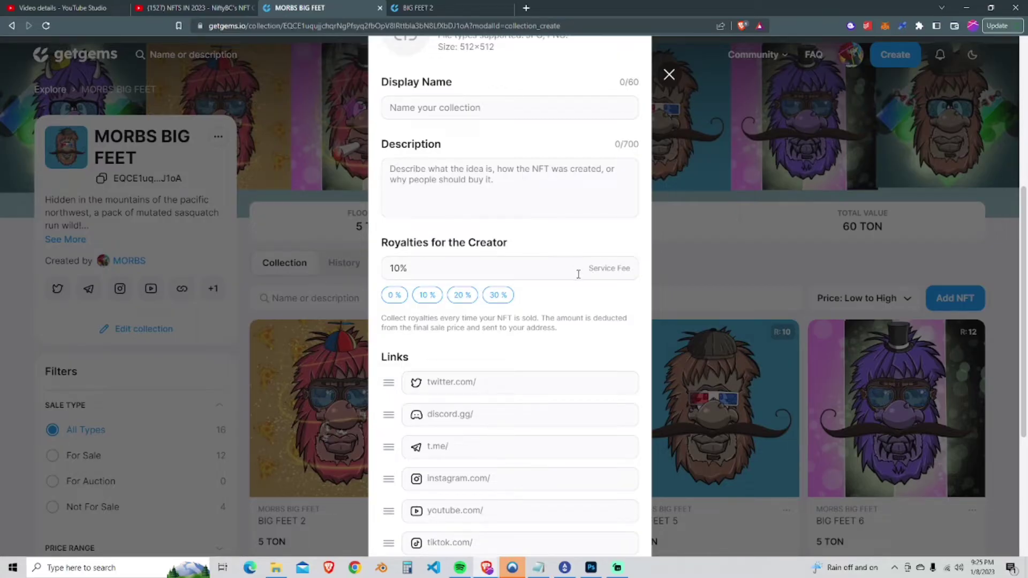
scroll(577, 274, down, 1)
scroll(573, 280, down, 1)
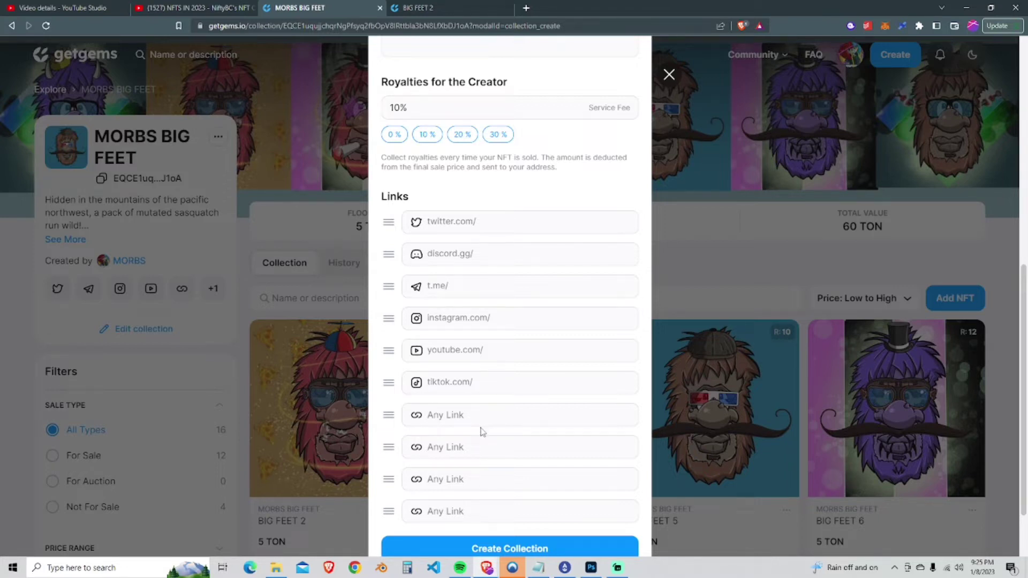
scroll(480, 433, down, 1)
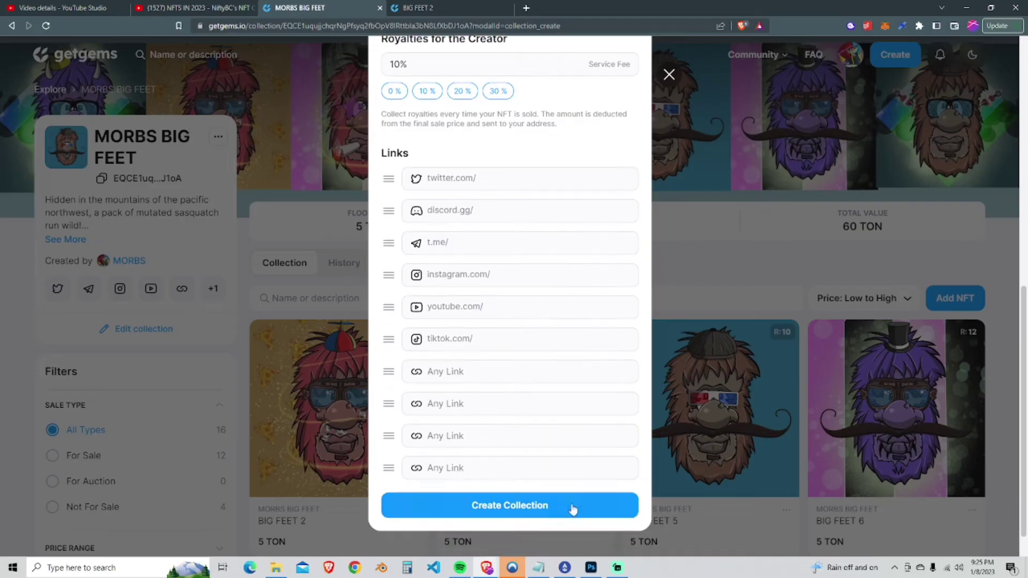
click(738, 251)
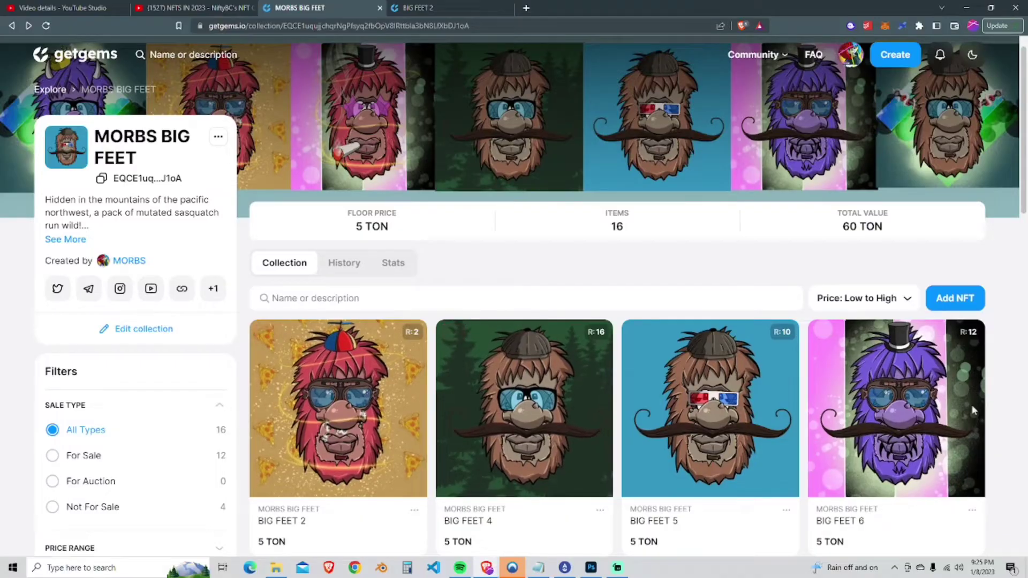
mouse_move(523, 408)
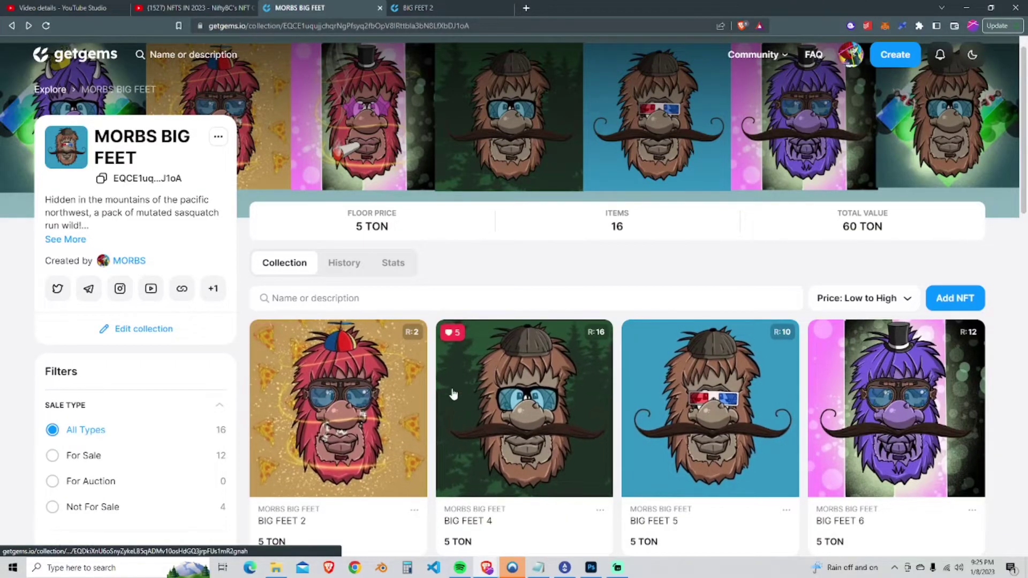
scroll(452, 394, down, 3)
scroll(453, 394, down, 2)
scroll(452, 394, down, 3)
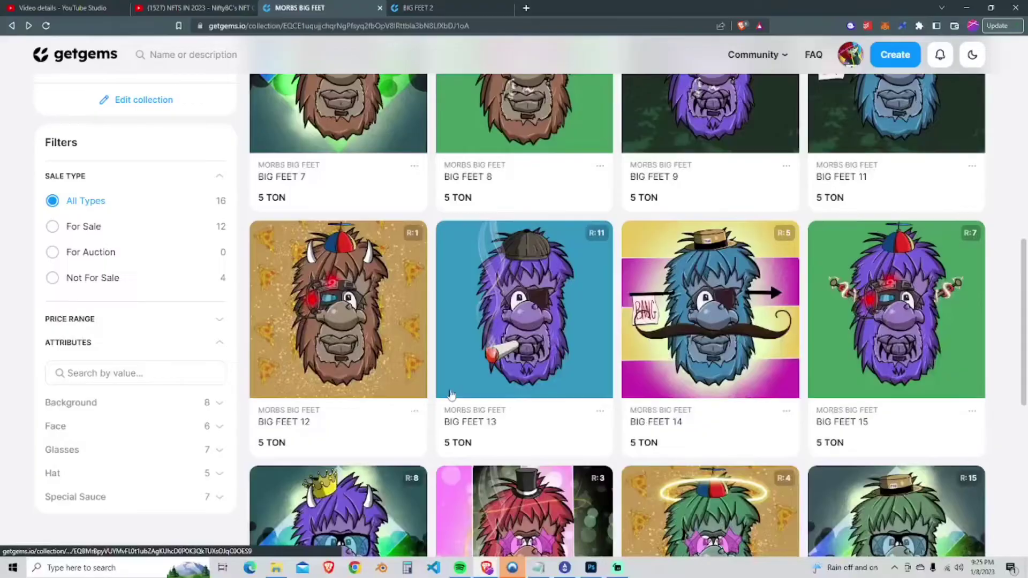
scroll(452, 395, down, 2)
scroll(452, 395, up, 3)
scroll(452, 395, up, 3)
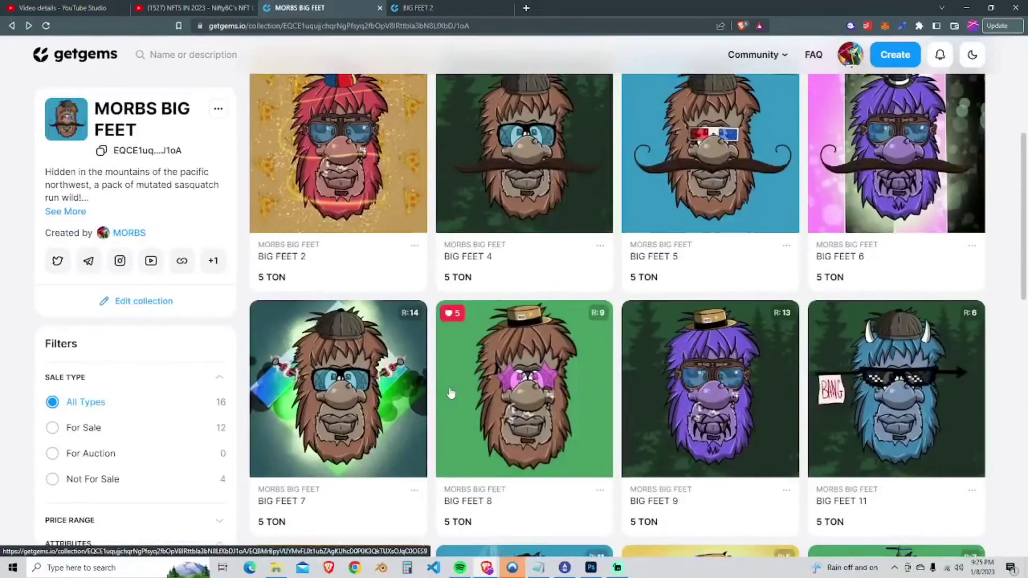
scroll(452, 394, up, 3)
scroll(466, 389, up, 1)
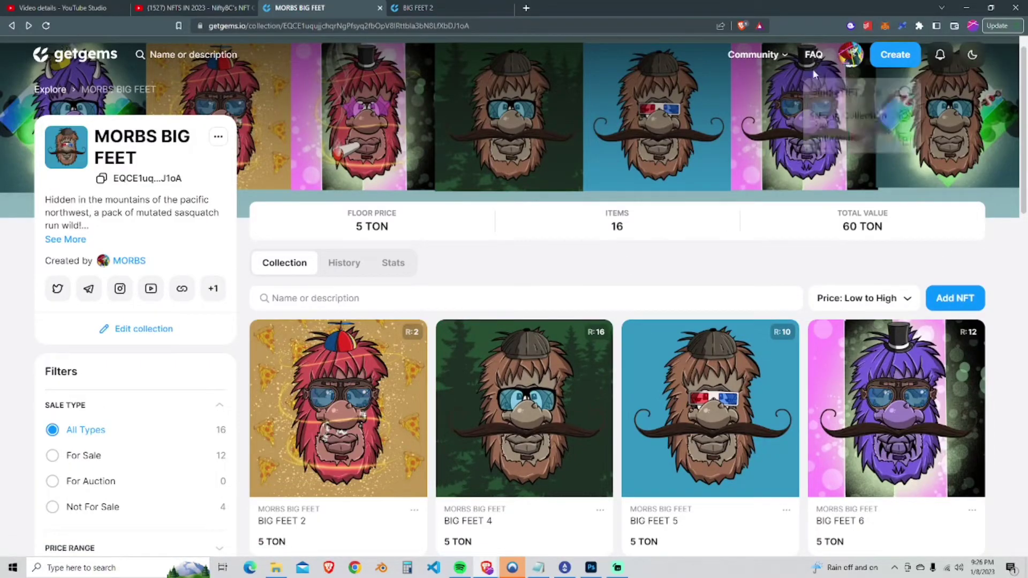
mouse_move(894, 54)
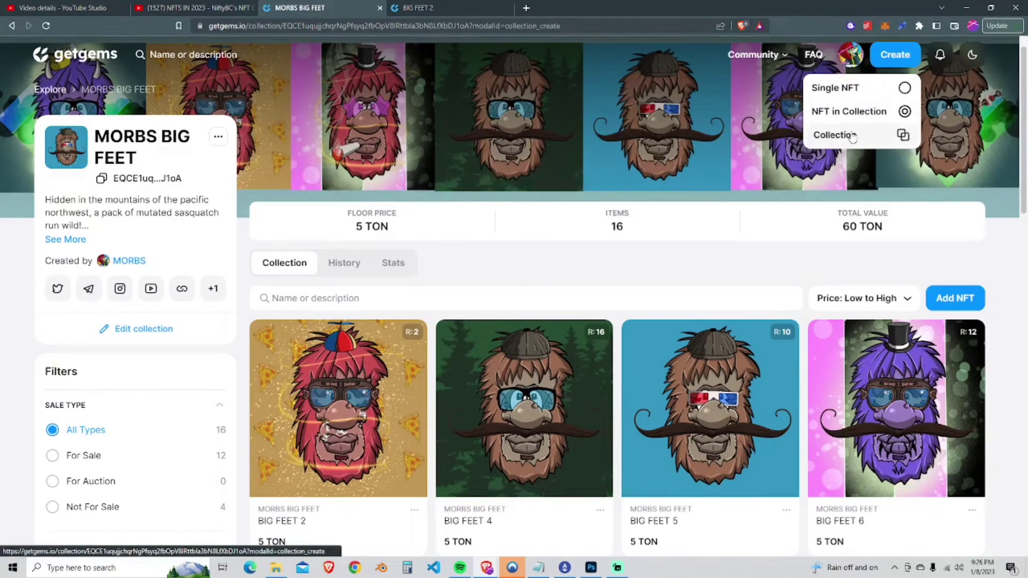
Step: Go through the MORBS profile to the MORBS BIG FEET collection and start Add NFT
click(843, 135)
click(667, 75)
mouse_move(849, 55)
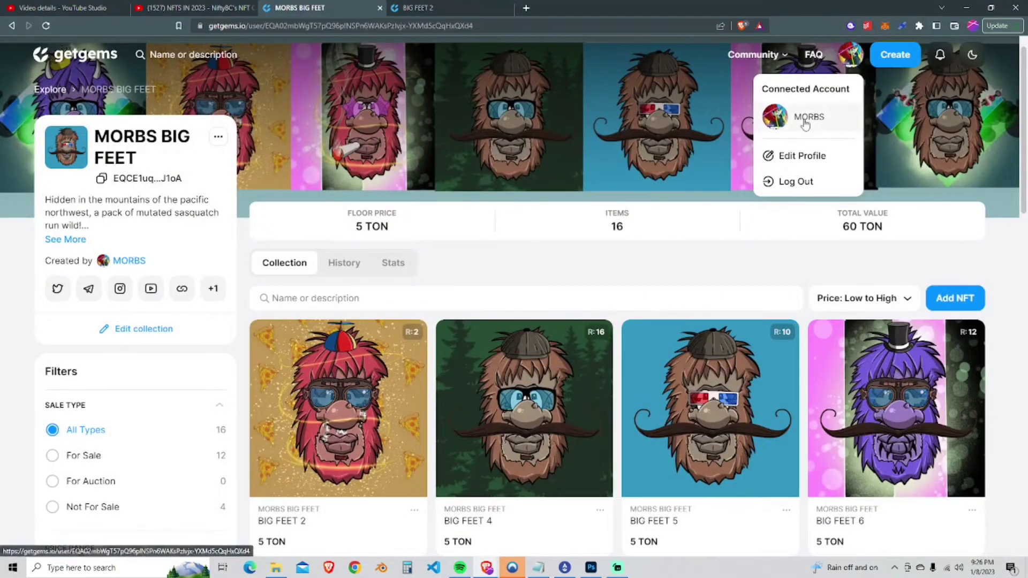
click(807, 118)
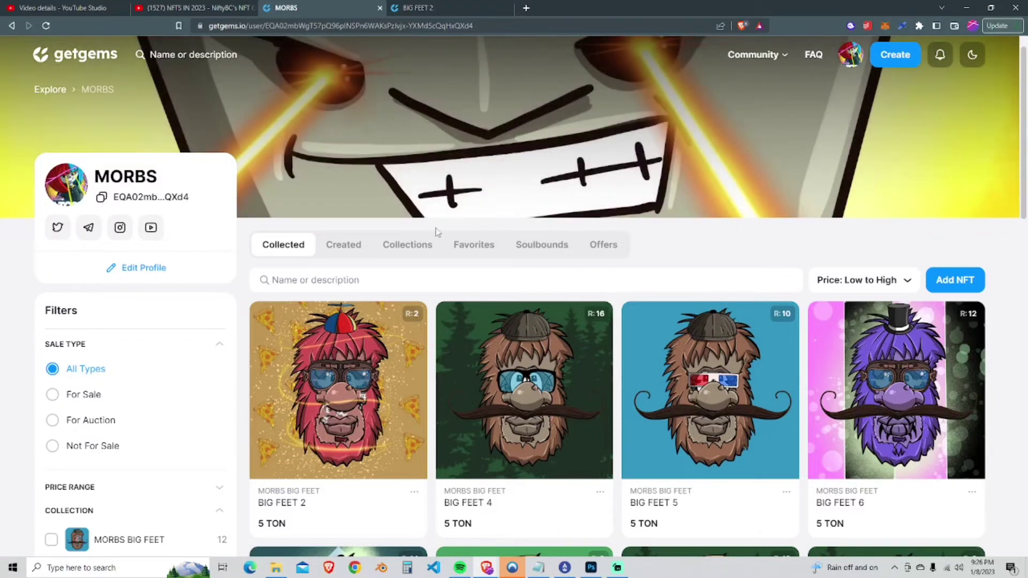
click(407, 246)
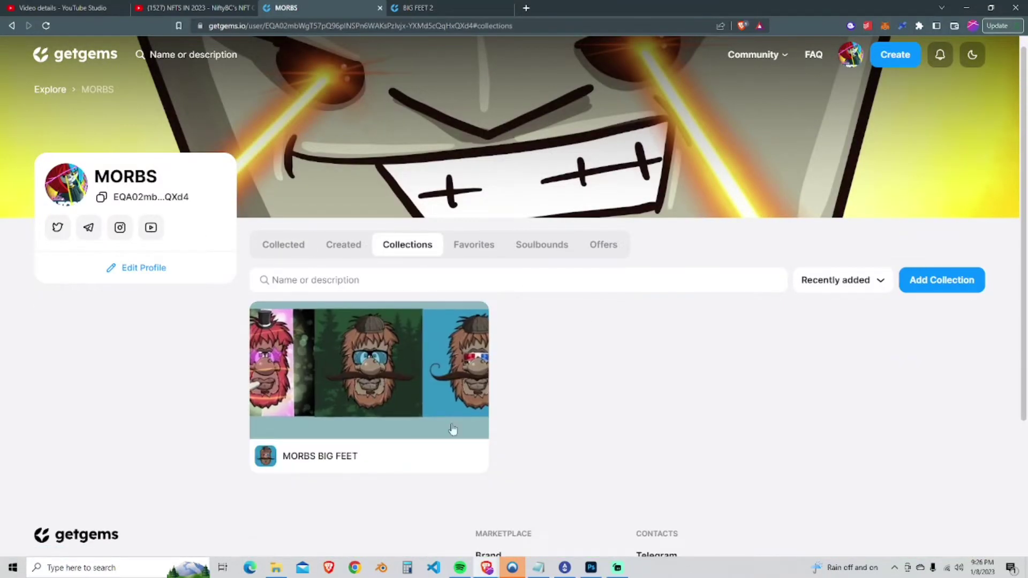
click(362, 410)
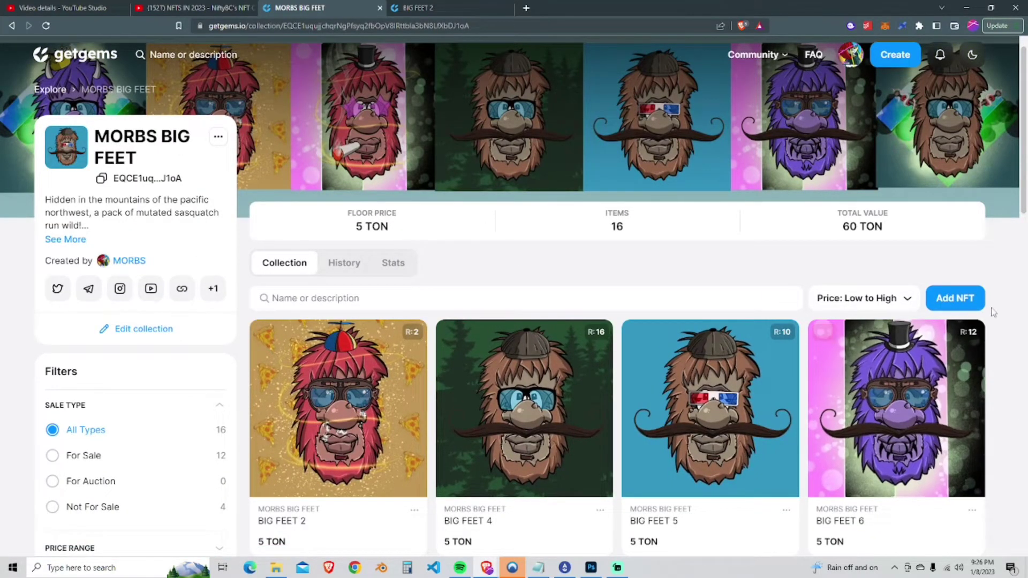
click(945, 301)
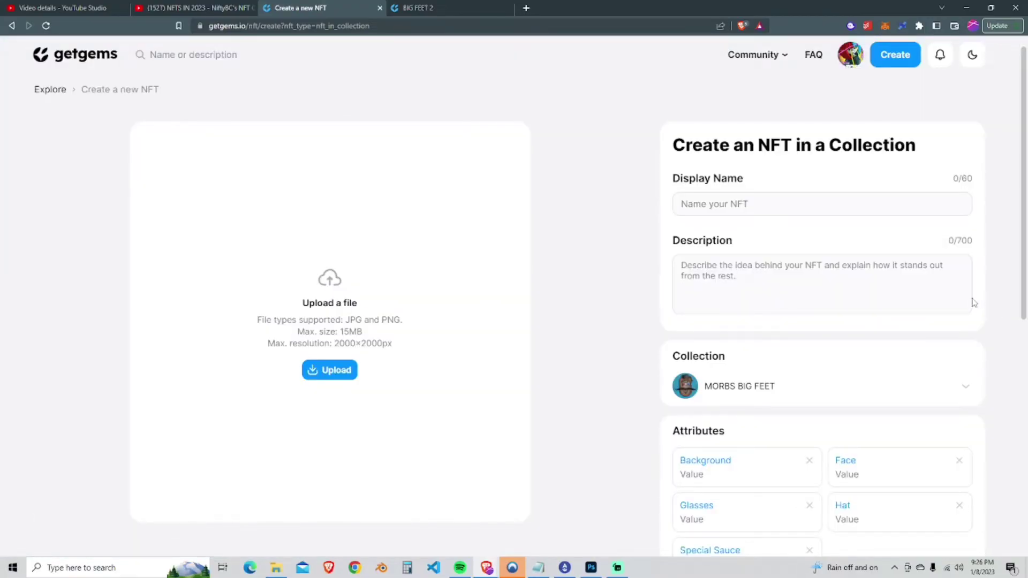
Step: Upload the BF17 PNG as the NFT artwork
click(329, 369)
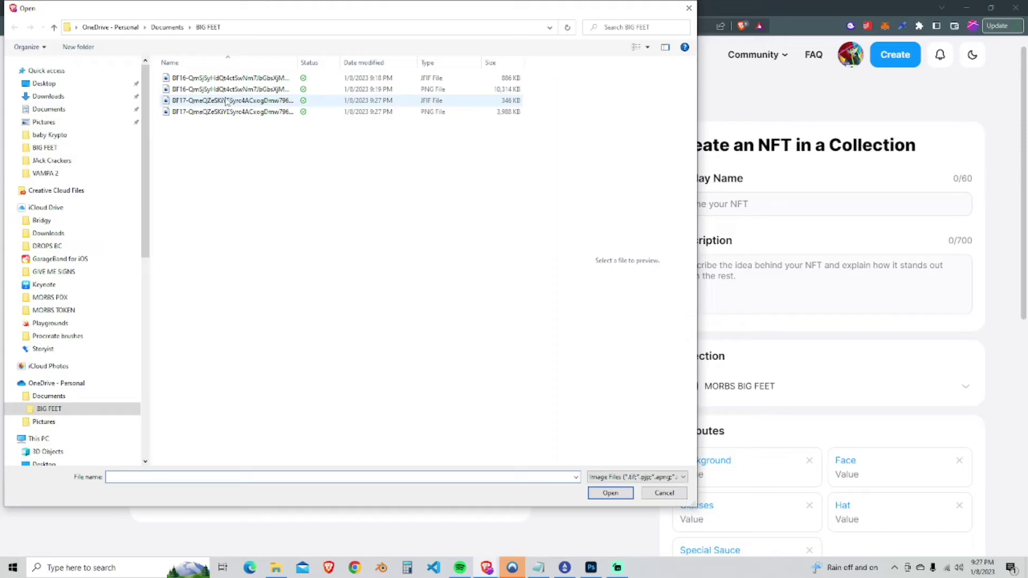
click(210, 113)
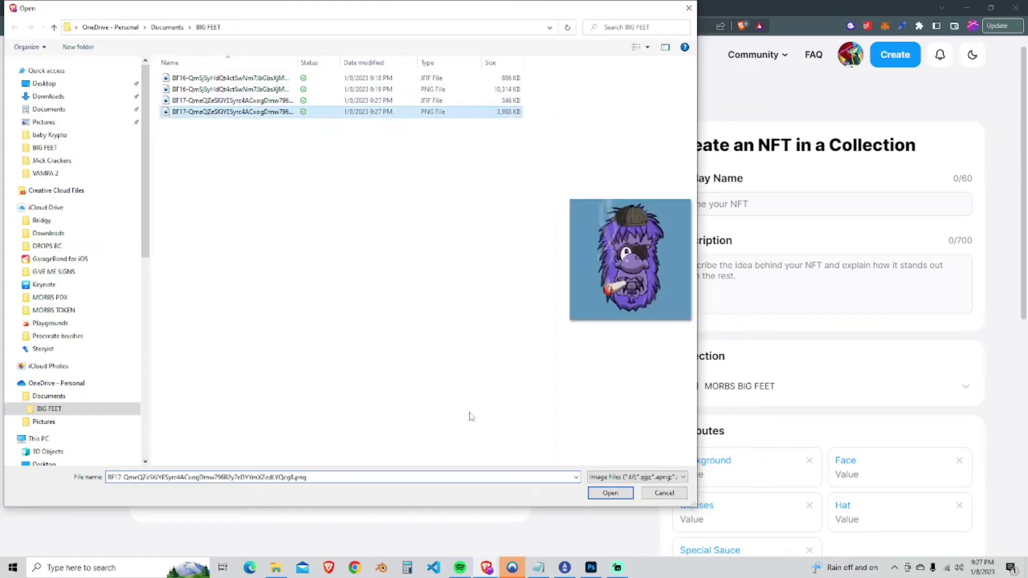
click(612, 493)
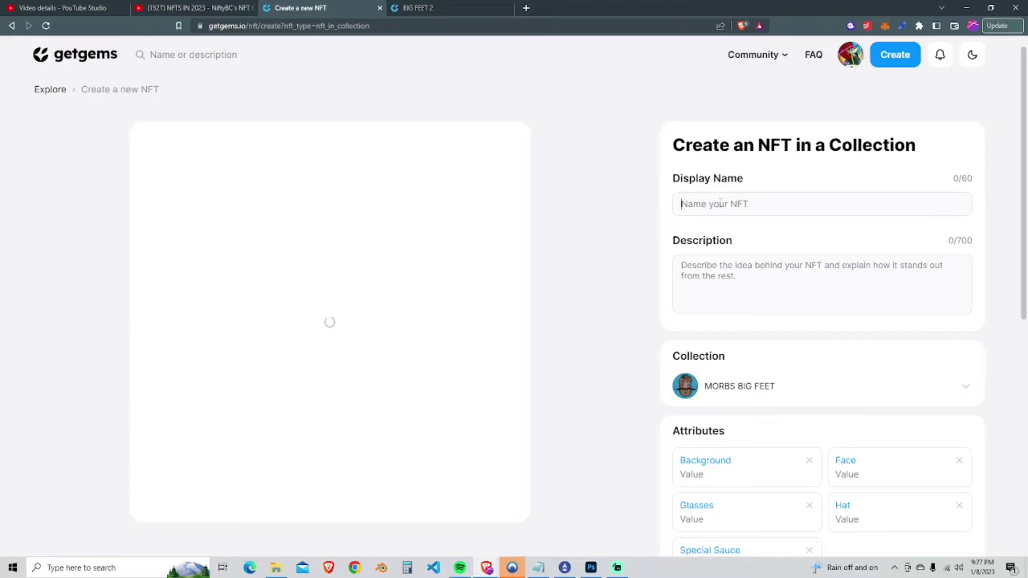
text(BiEET)
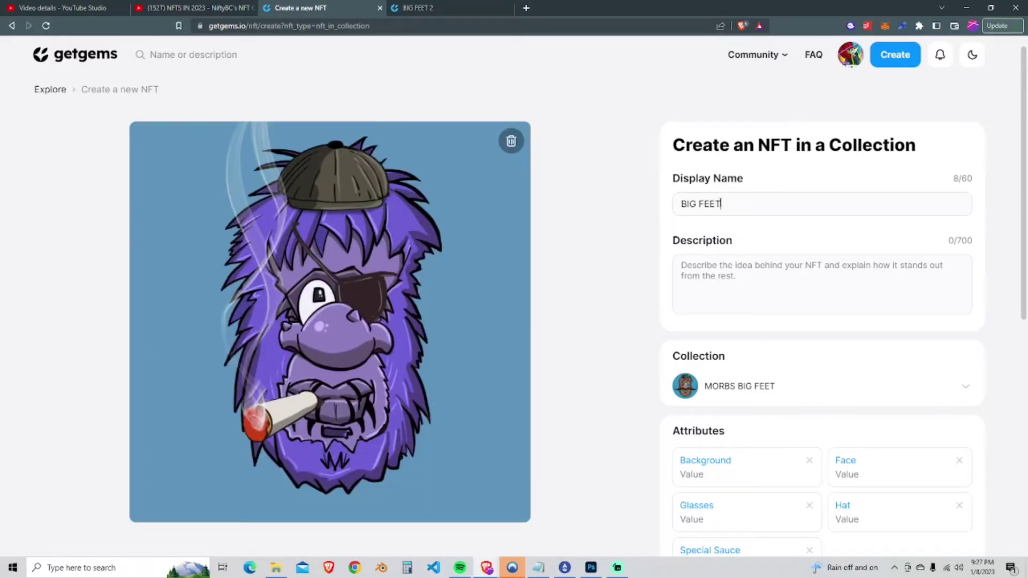
text(7)
Step: Paste BIG FEET 2's MORBS description into the new NFT's description field
click(723, 271)
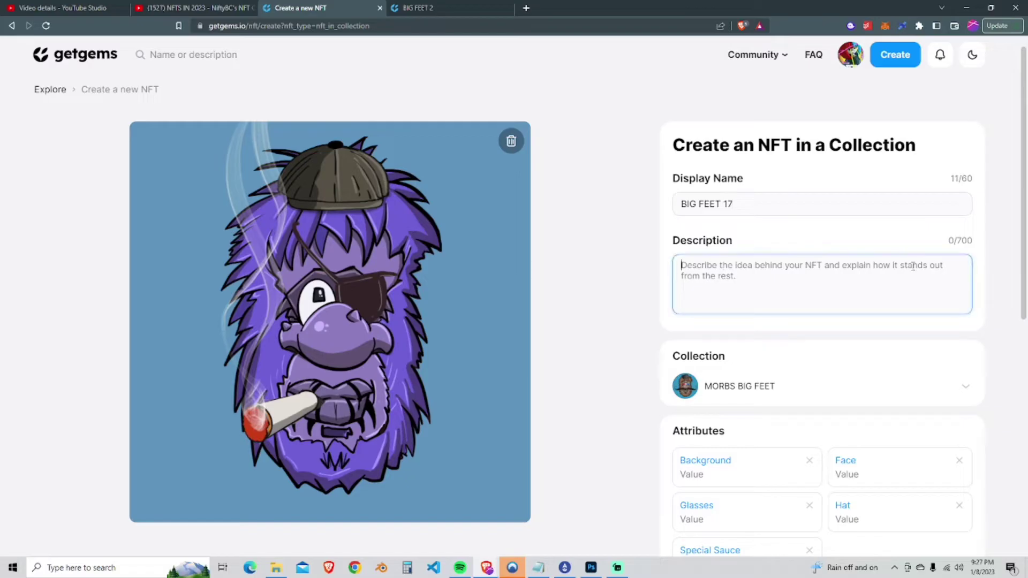
click(405, 7)
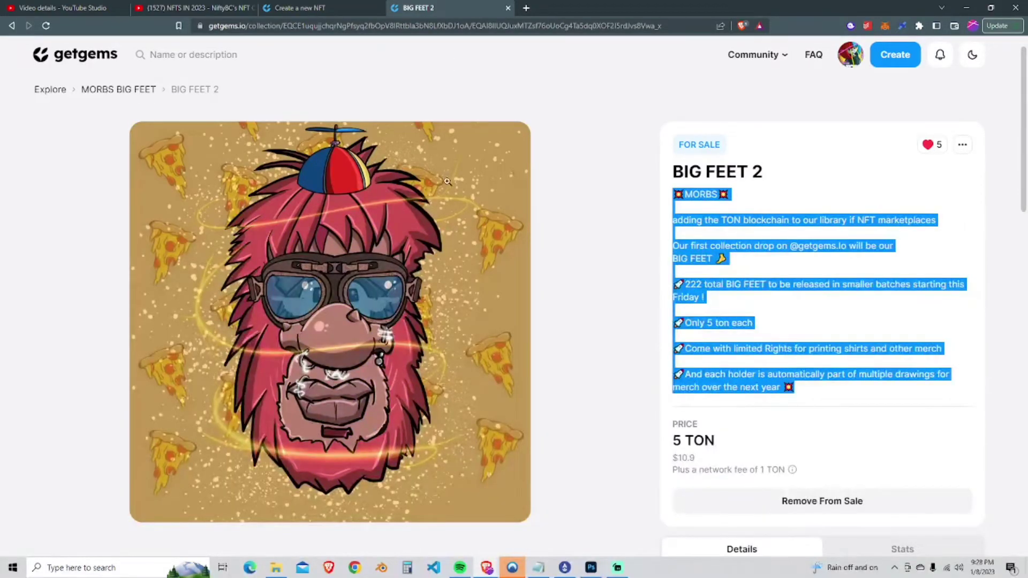
click(313, 8)
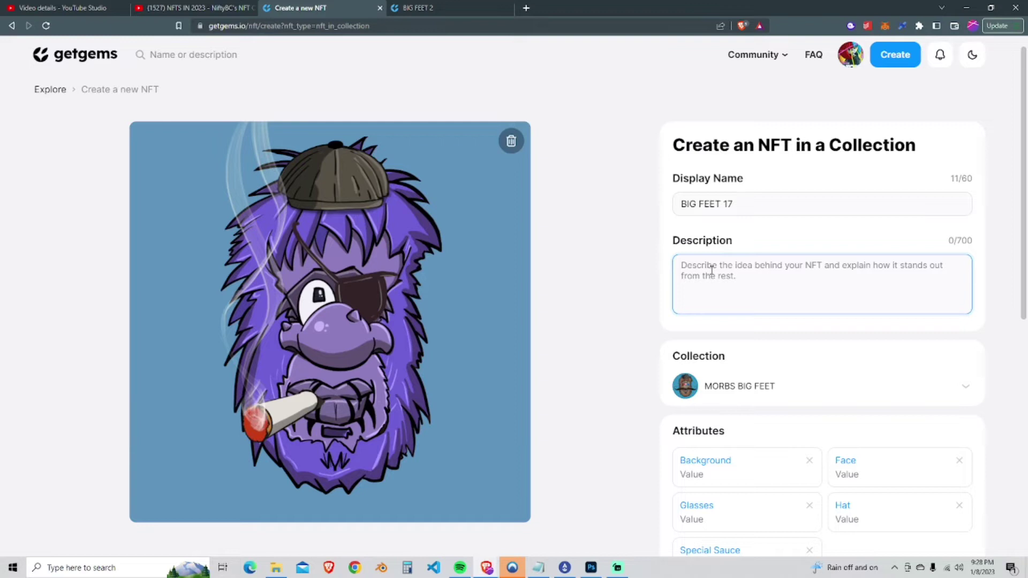
key(ctrl+v)
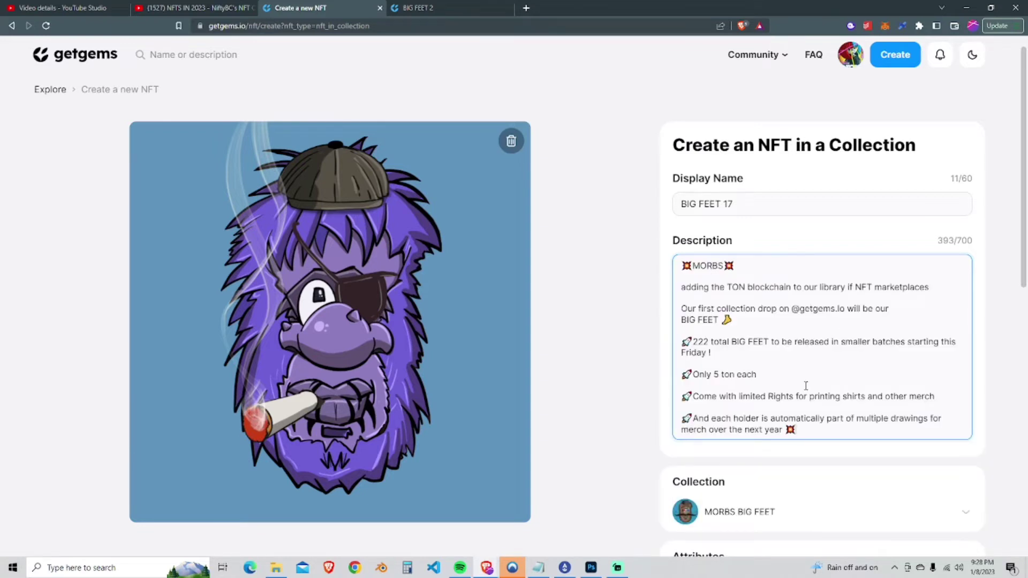
scroll(805, 386, down, 2)
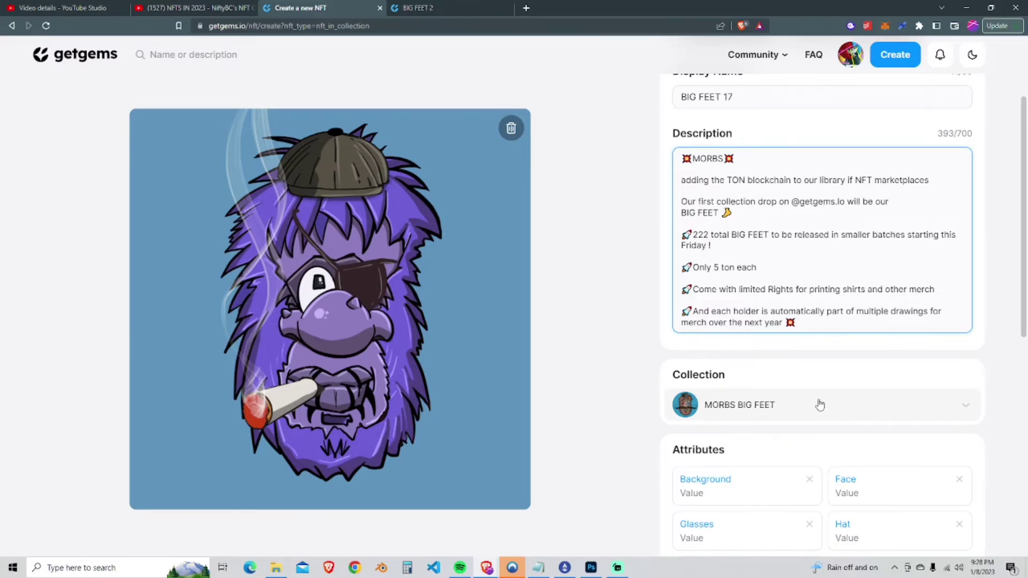
scroll(817, 401, down, 2)
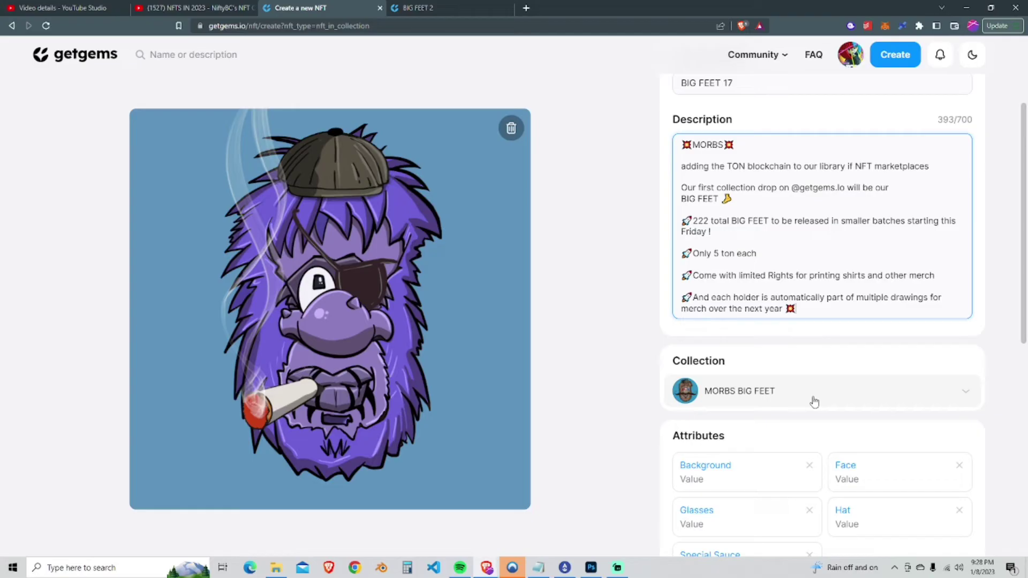
scroll(727, 208, down, 2)
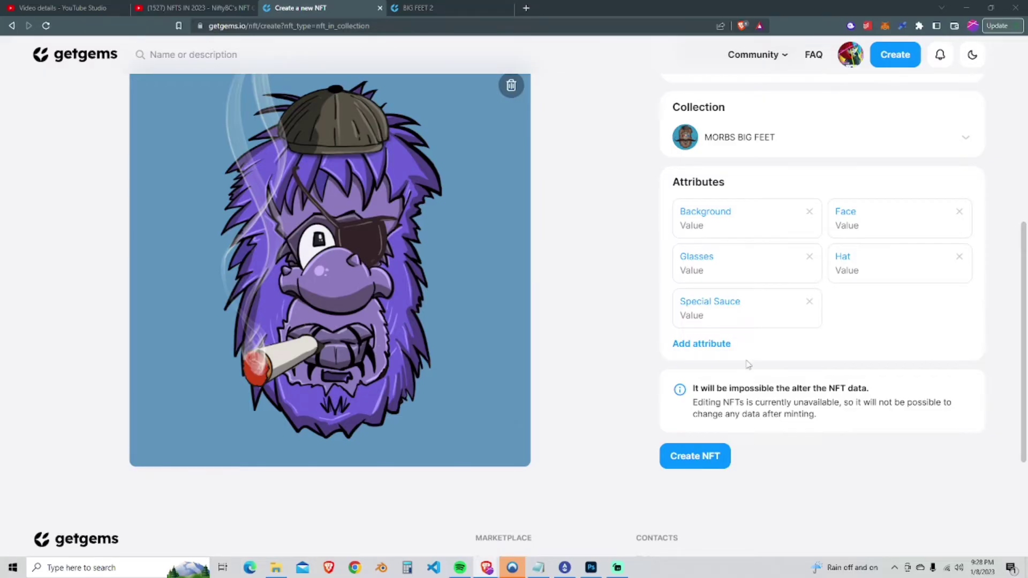
Step: Set the Glasses attribute to Eye Patch, removing its leading spaces
click(729, 266)
text(Eye Patch)
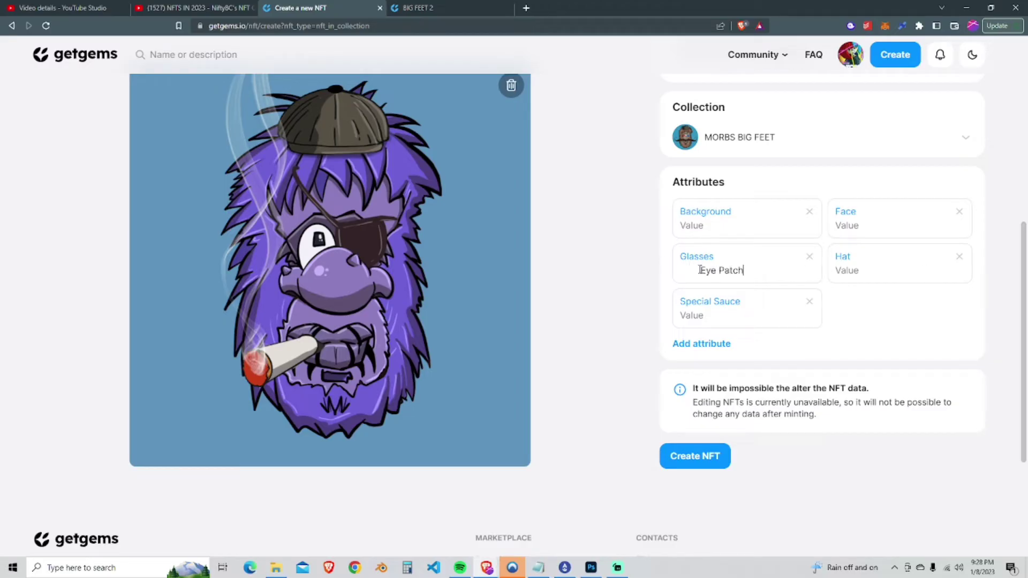
drag(699, 271, 587, 272)
key(BackSpace)
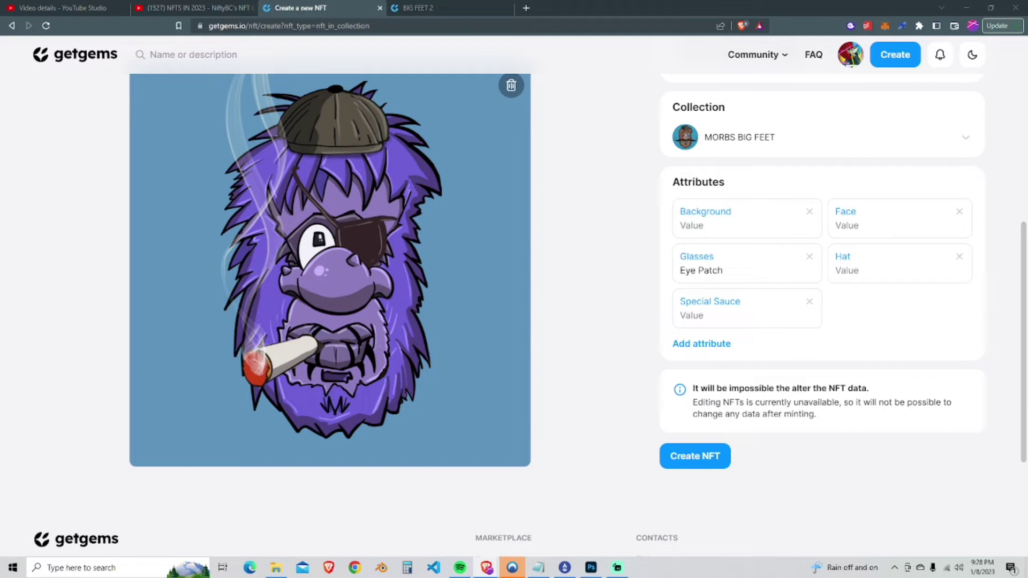
Step: Set Special Sauce to Fat Joint, Hat to Newsboy, Face to Purple Squatch, Background to Blue
click(704, 320)
text(Fat Joint)
click(869, 271)
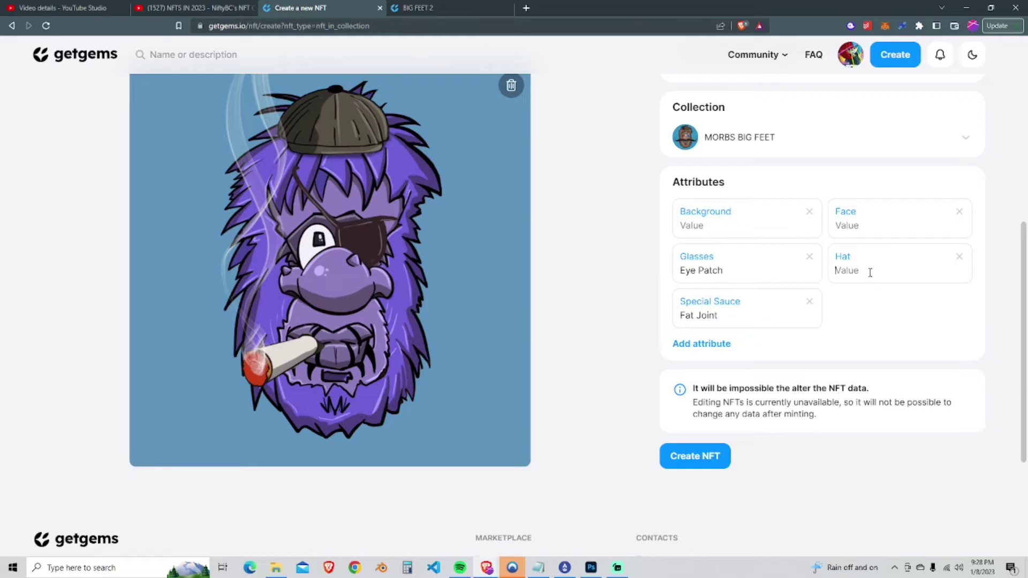
text(Newsbo)
text(Purple Squatch)
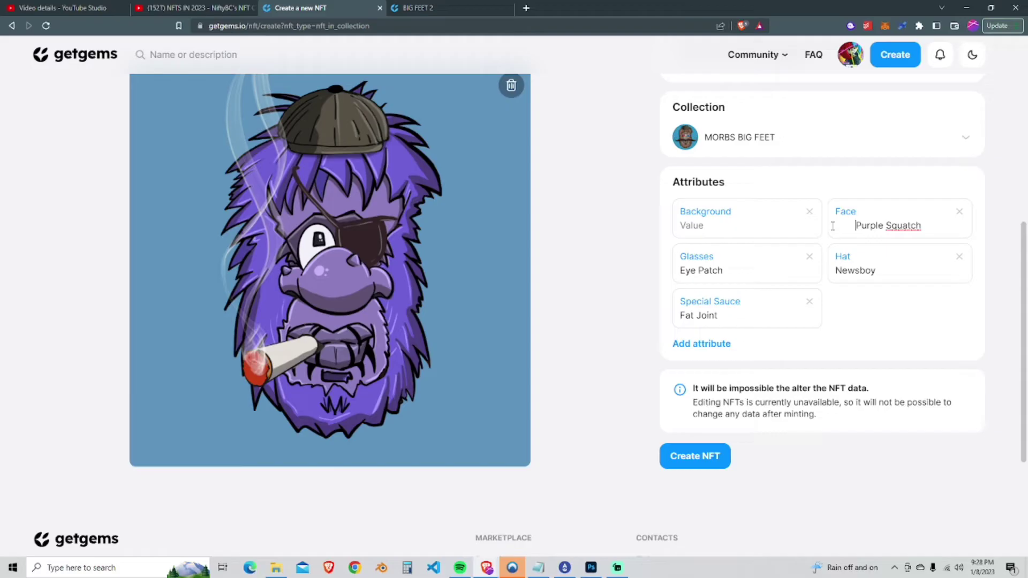
key(shift+Home)
key(BackSpace)
click(707, 226)
text(Bo)
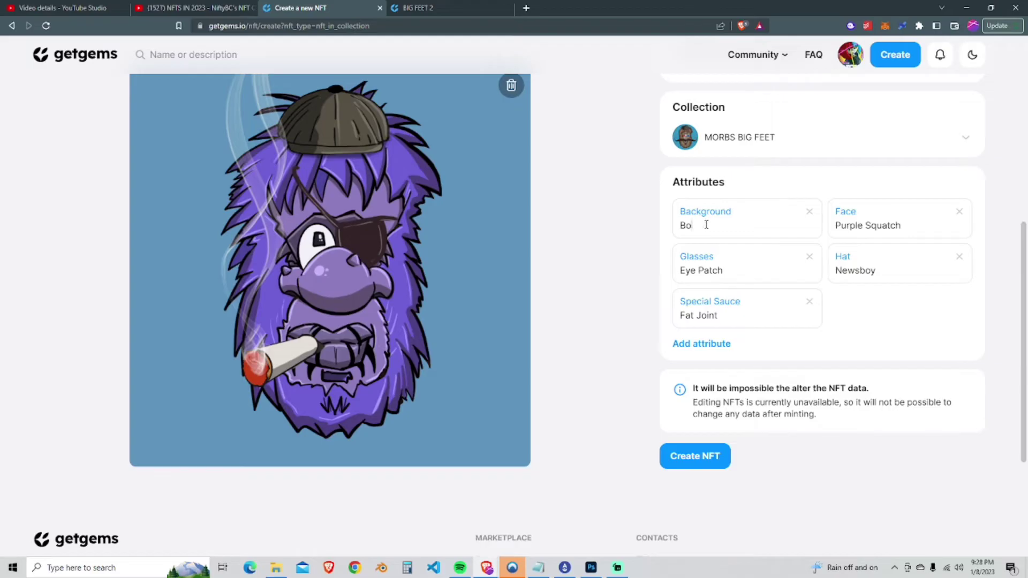
text(luue)
scroll(621, 245, up, 1)
scroll(620, 246, up, 5)
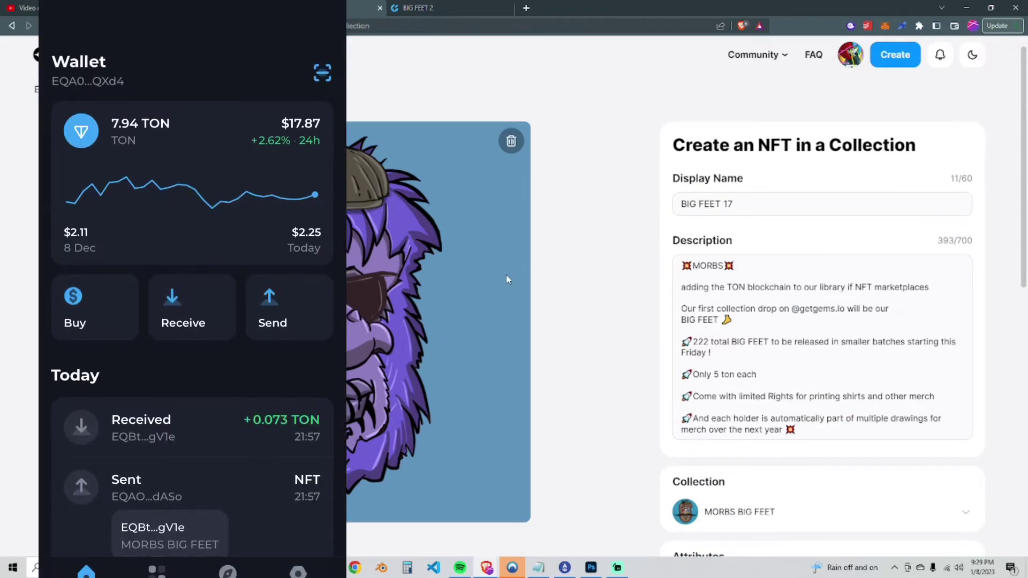
scroll(574, 295, down, 3)
scroll(574, 295, down, 3)
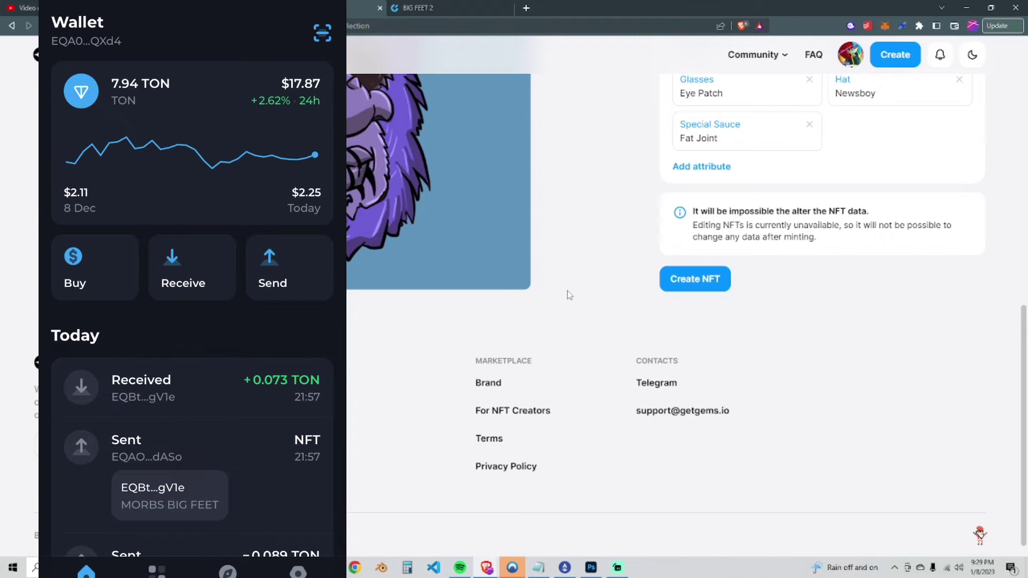
Step: Submit the BIG FEET 17 form and approve the mint transaction in Tonkeeper
click(686, 290)
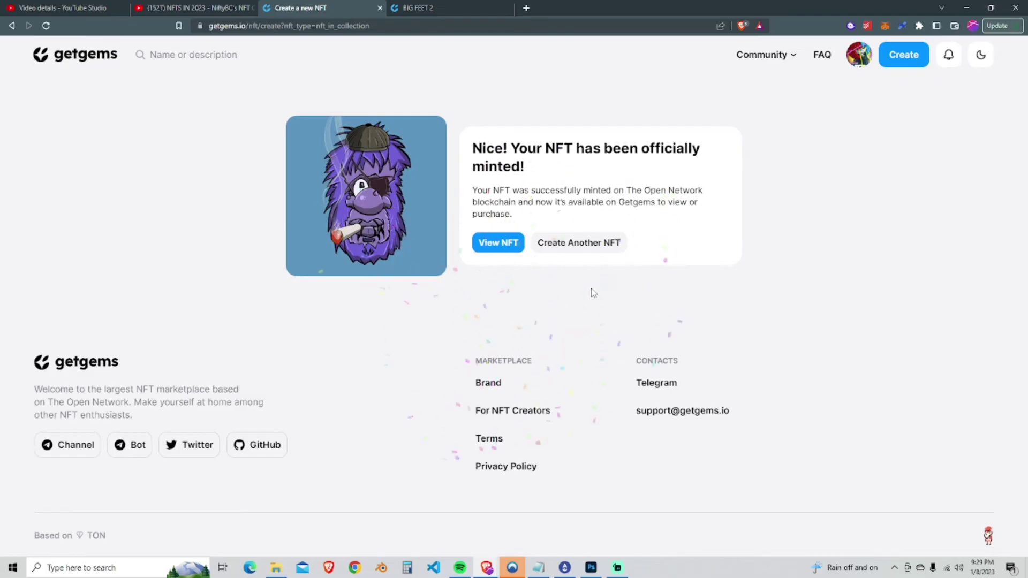
Step: Open the BIG FEET 17 item page and expand its full description
click(498, 246)
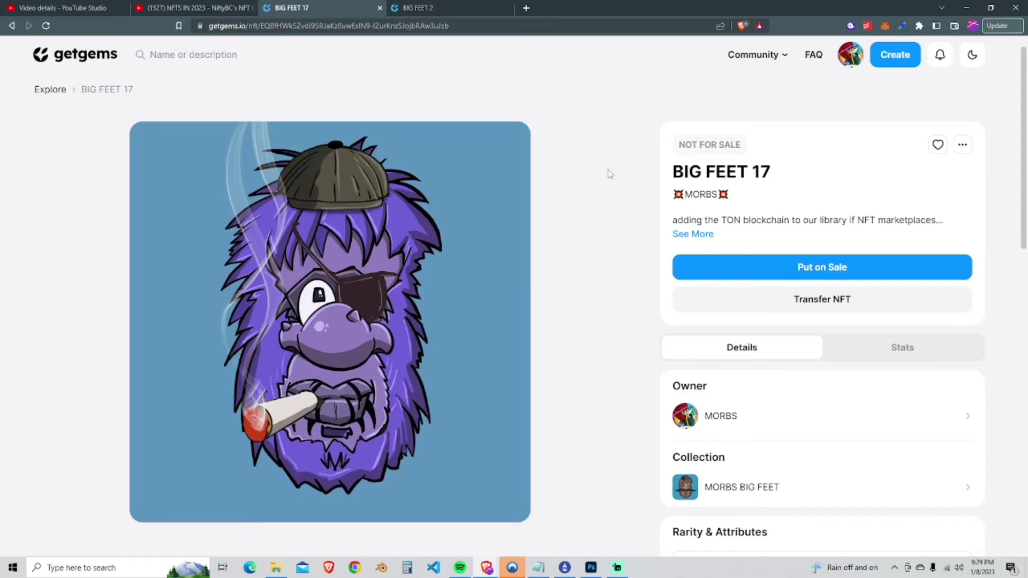
click(706, 236)
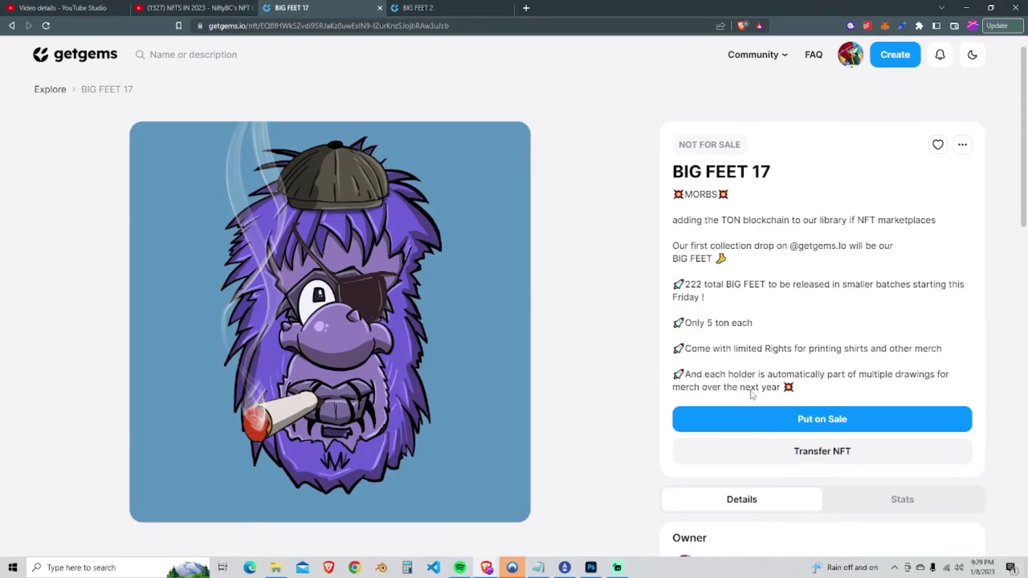
scroll(616, 285, down, 2)
scroll(616, 286, down, 1)
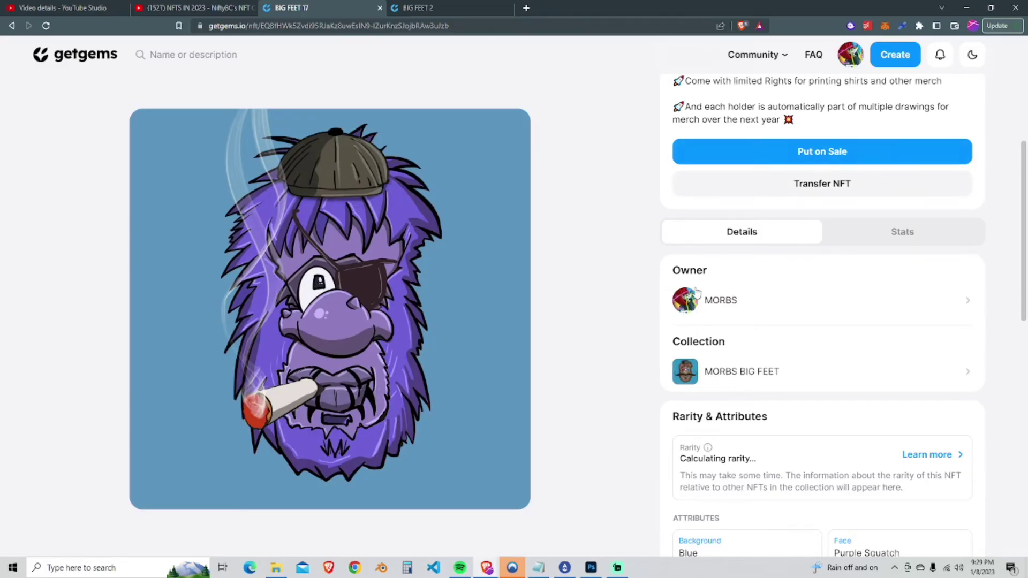
scroll(634, 290, down, 2)
scroll(734, 429, down, 2)
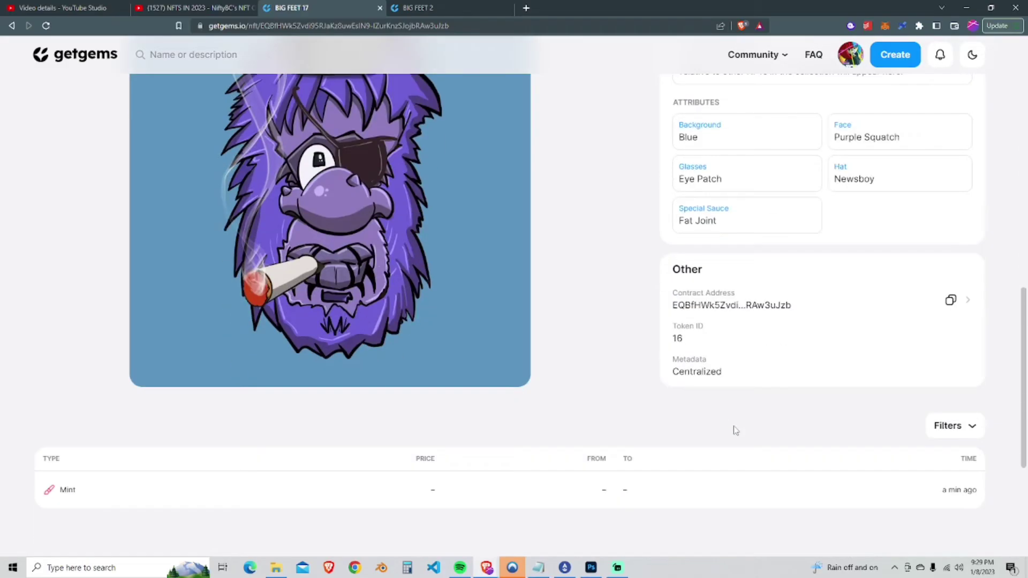
scroll(733, 420, up, 2)
scroll(733, 420, up, 2)
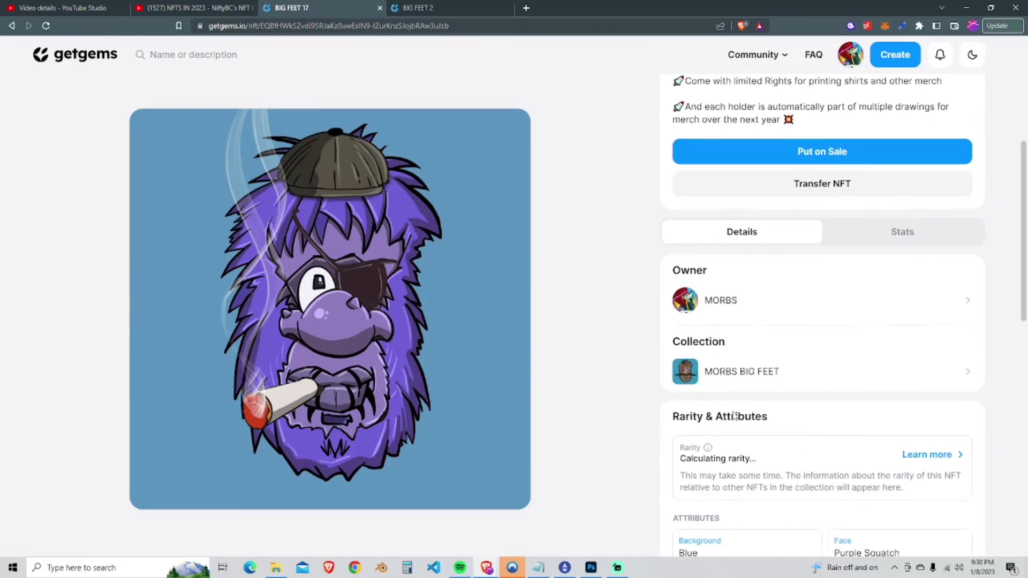
scroll(731, 409, up, 2)
scroll(435, 324, down, 1)
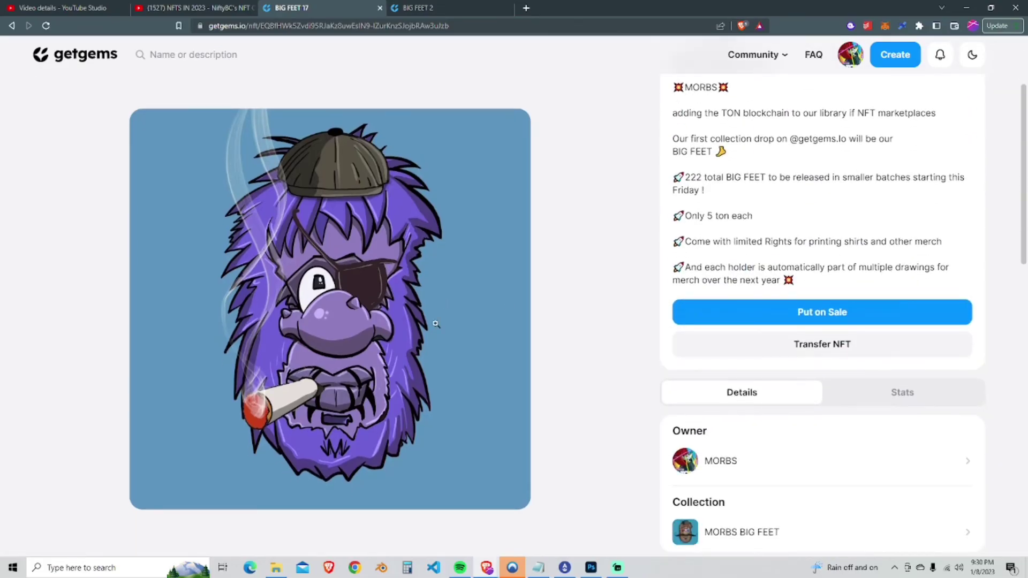
Step: List BIG FEET 17 at a fixed price of 5 TON and approve it in Tonkeeper
click(815, 318)
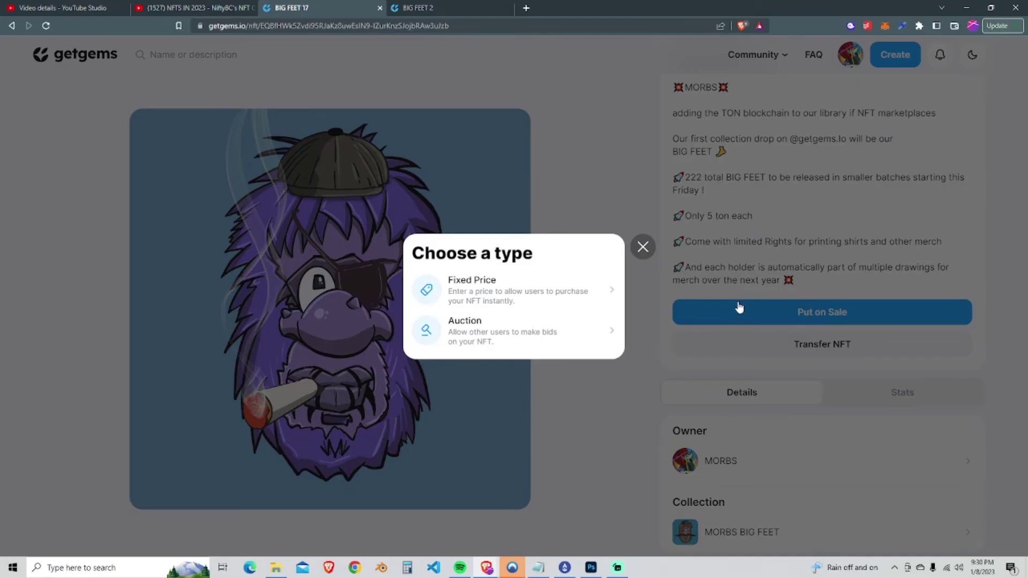
click(524, 296)
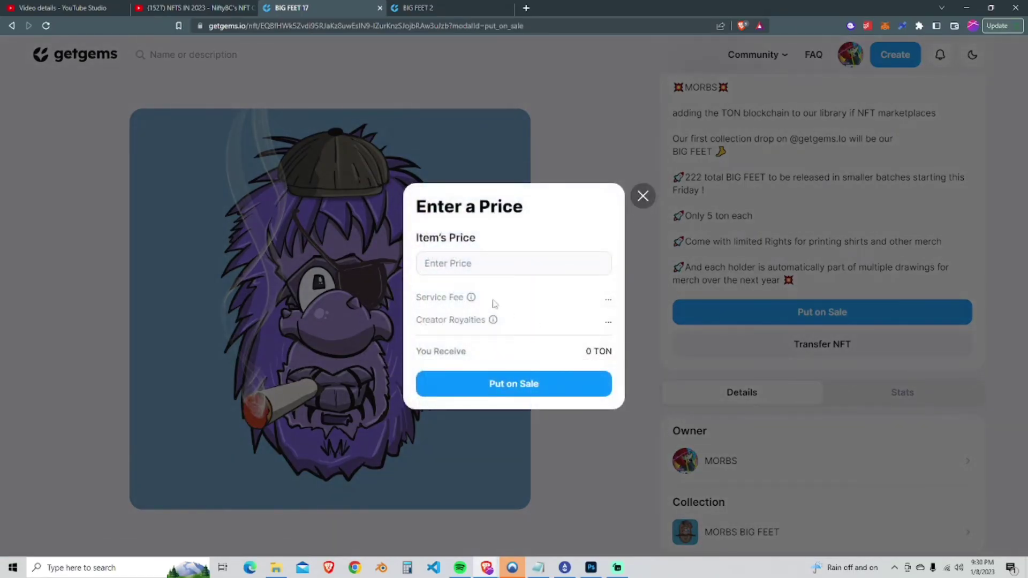
click(490, 265)
text(5 TON)
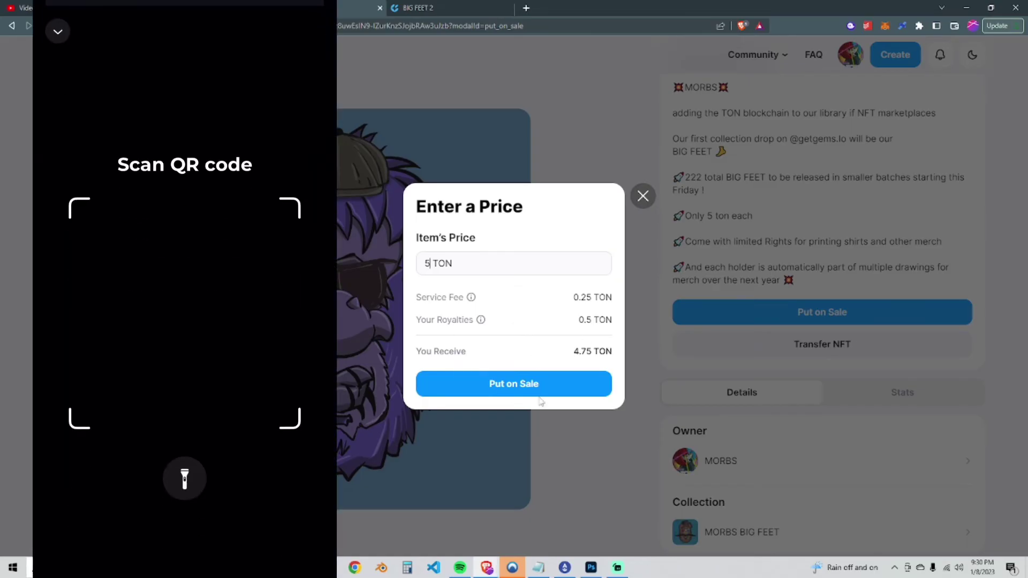
click(517, 384)
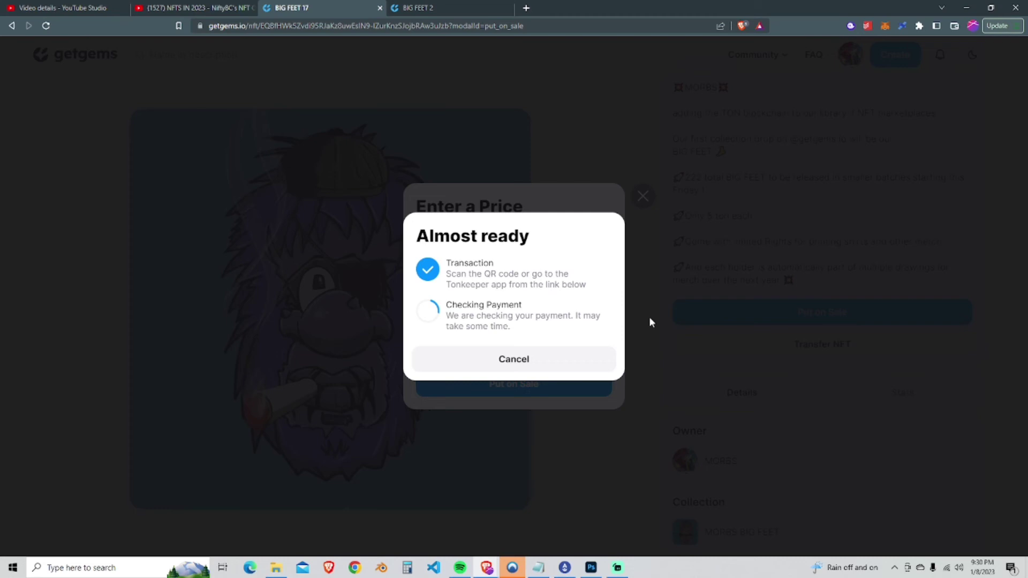
scroll(755, 237, up, 2)
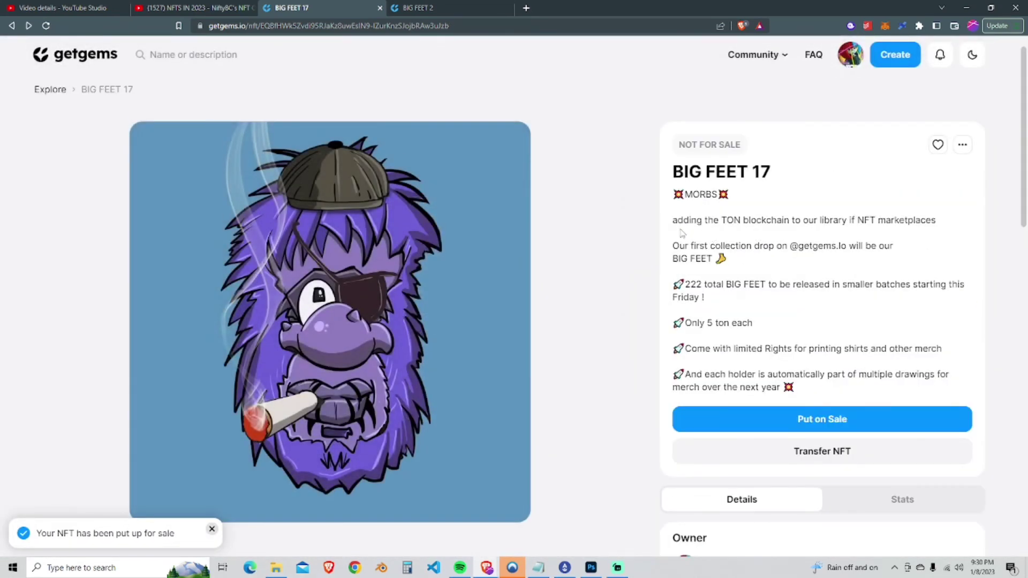
Step: Refresh the BIG FEET 17 page to confirm its 5 TON listing
click(96, 55)
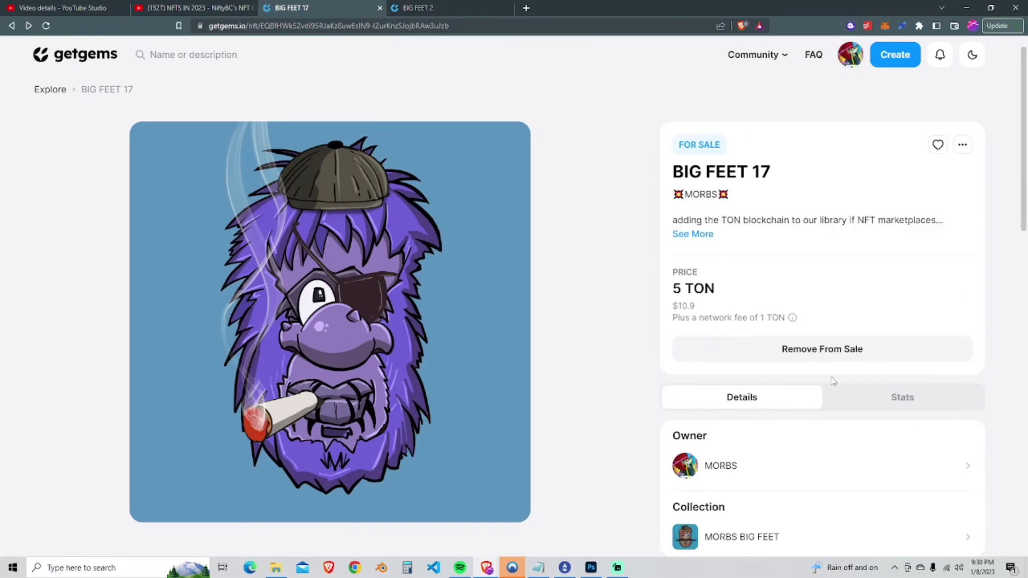
scroll(752, 193, down, 2)
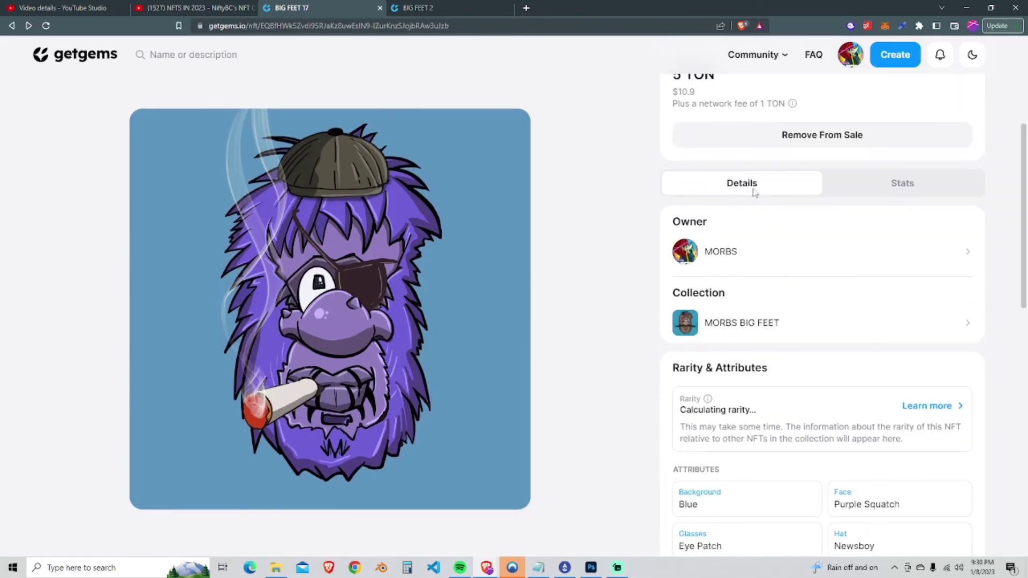
scroll(767, 281, down, 1)
scroll(779, 373, down, 2)
scroll(778, 370, down, 3)
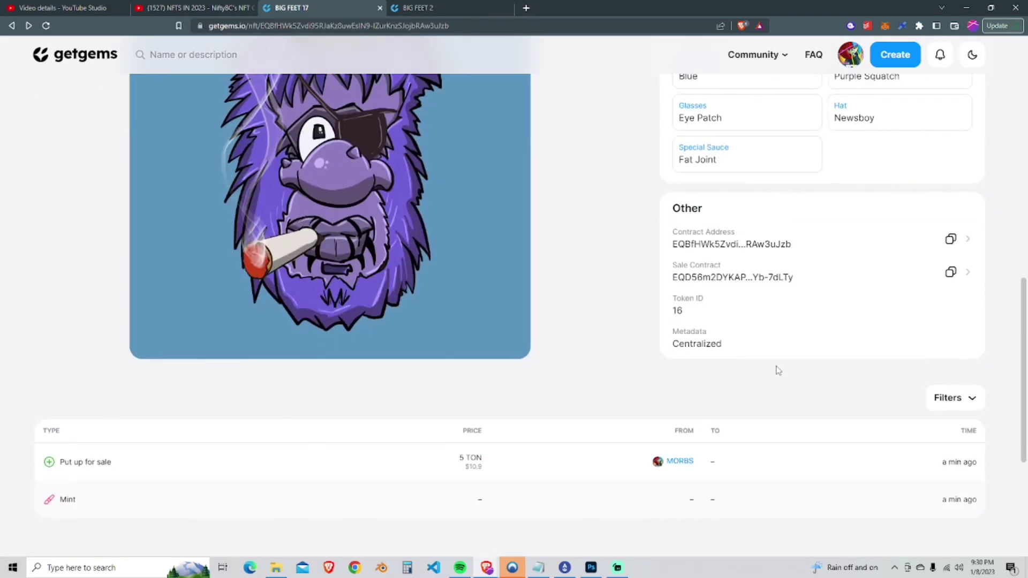
scroll(777, 370, up, 3)
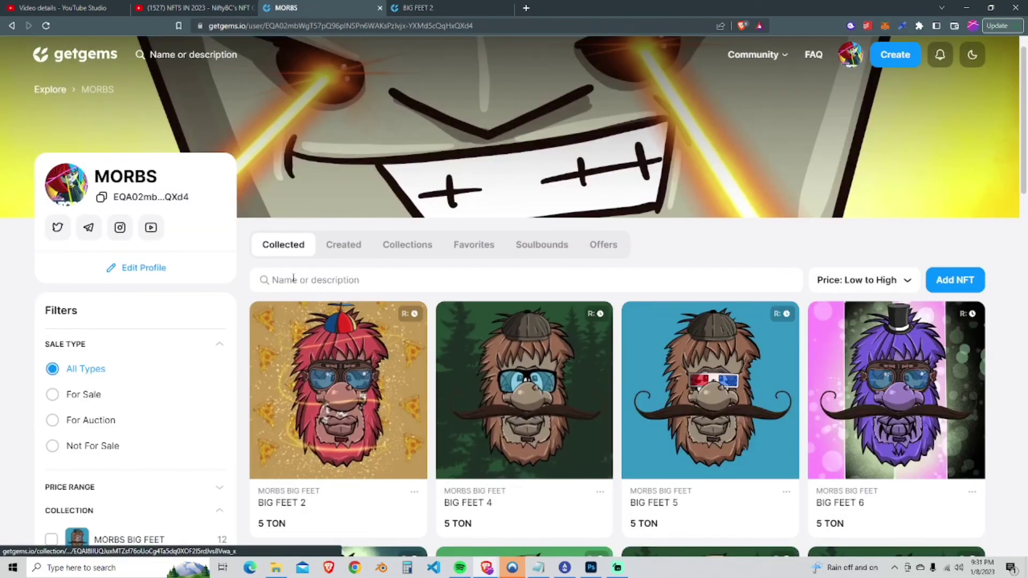
Step: Open the MORBS BIG FEET collection from the profile's Collections tab
click(406, 244)
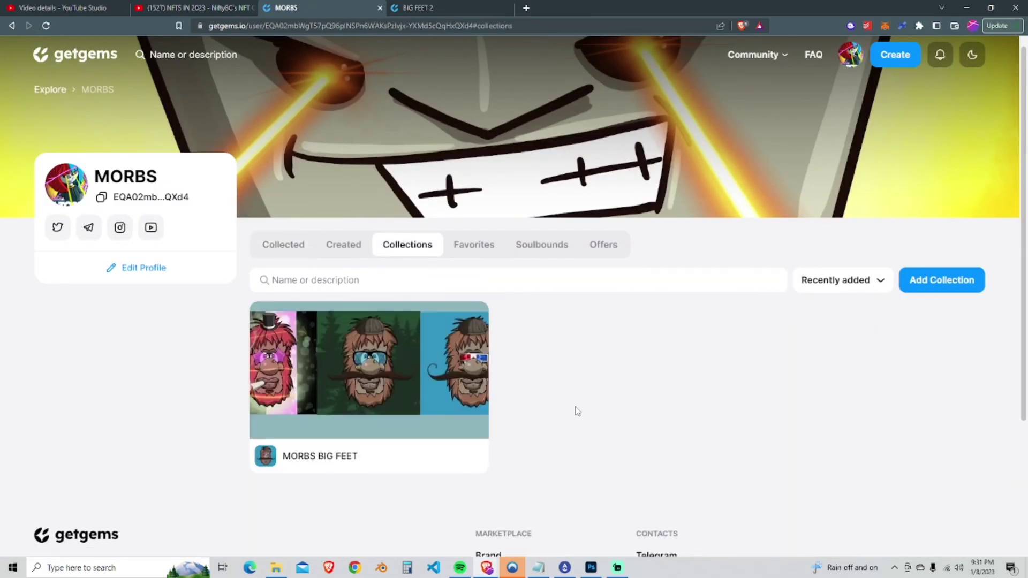
click(353, 378)
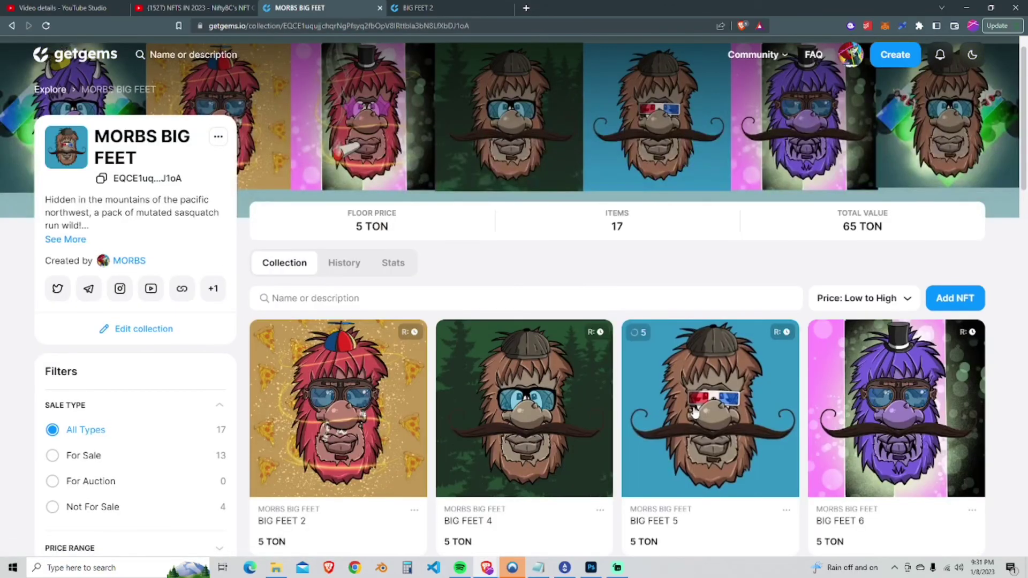
scroll(697, 411, down, 1)
scroll(697, 412, down, 3)
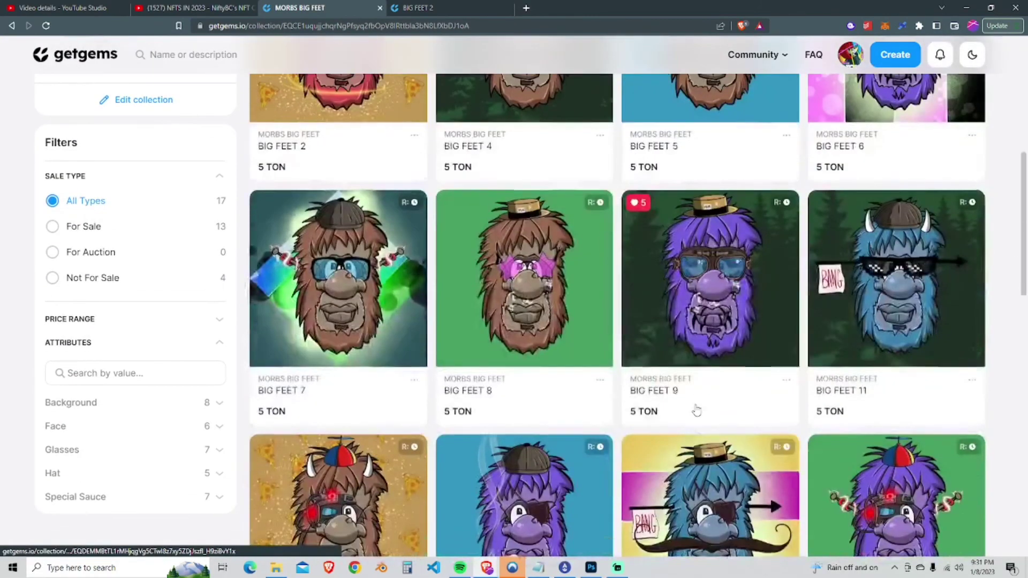
scroll(698, 412, down, 5)
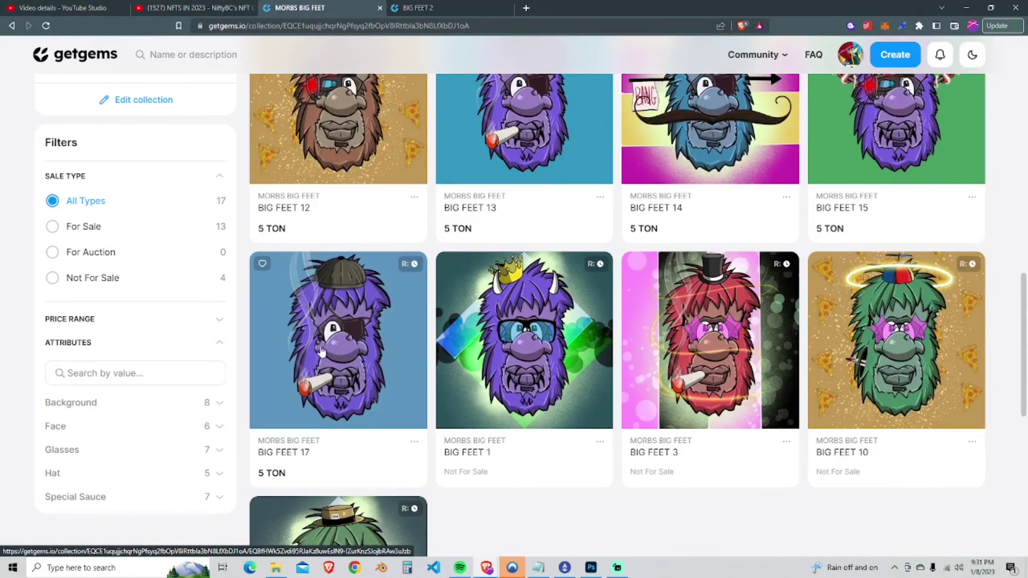
scroll(343, 334, up, 2)
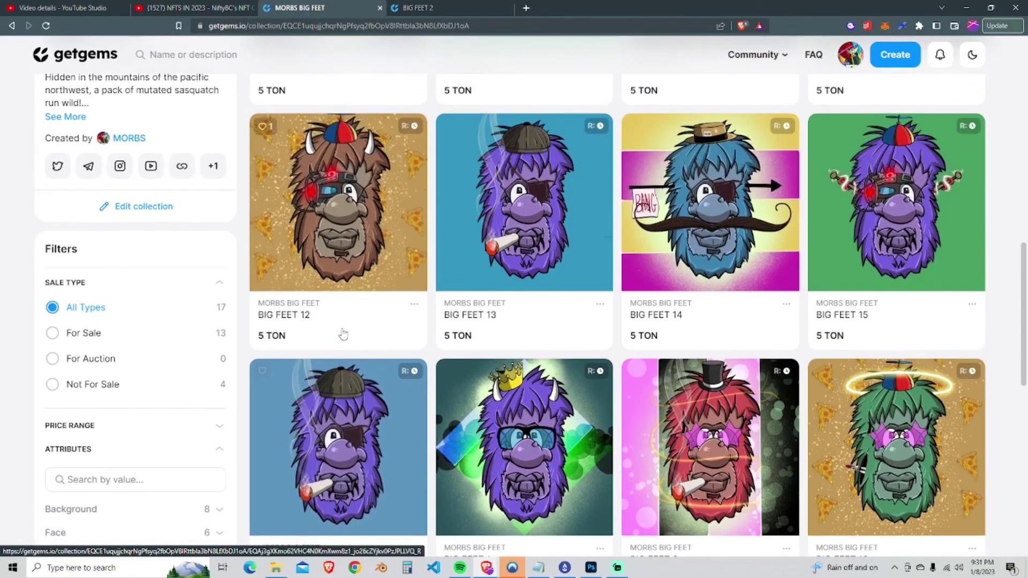